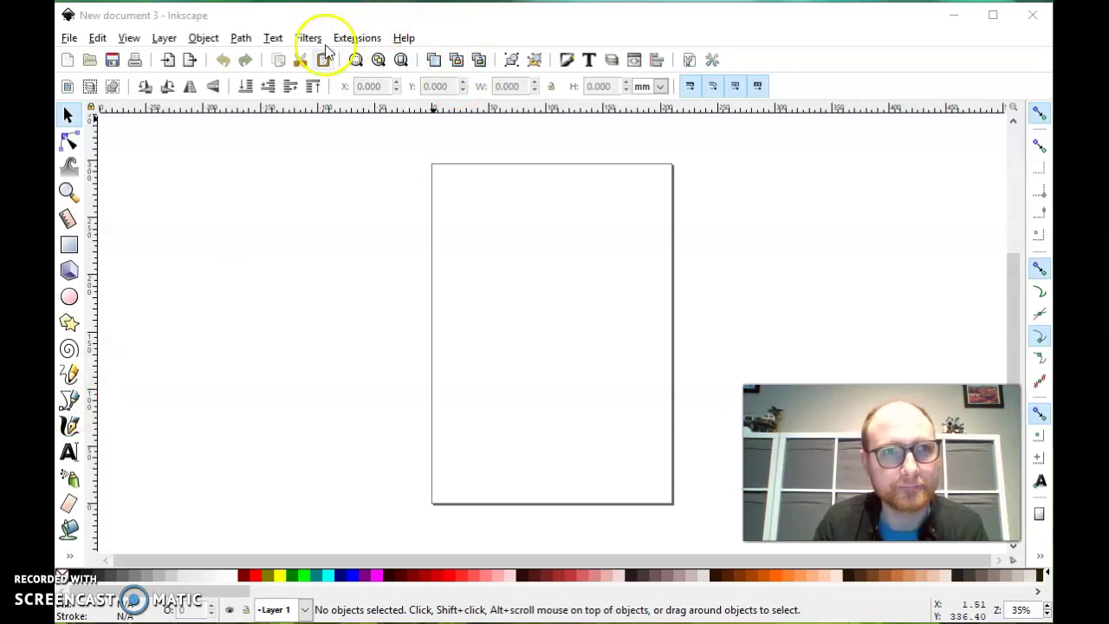
# Create a new blank document, then close the unwanted extra document window.
pyautogui.click(69, 41)
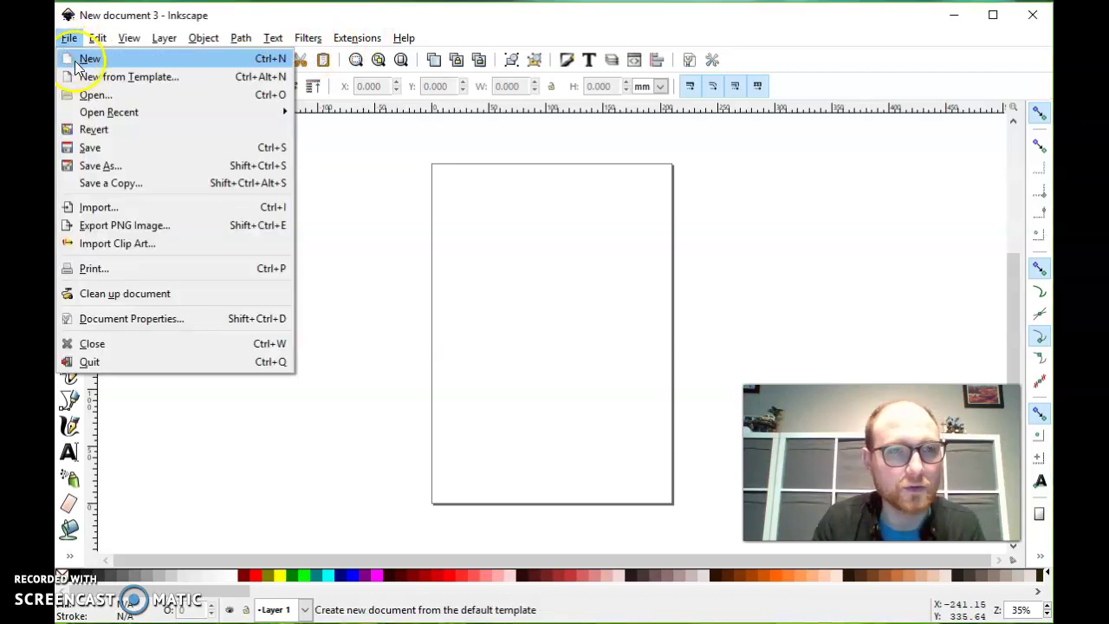
pyautogui.click(76, 61)
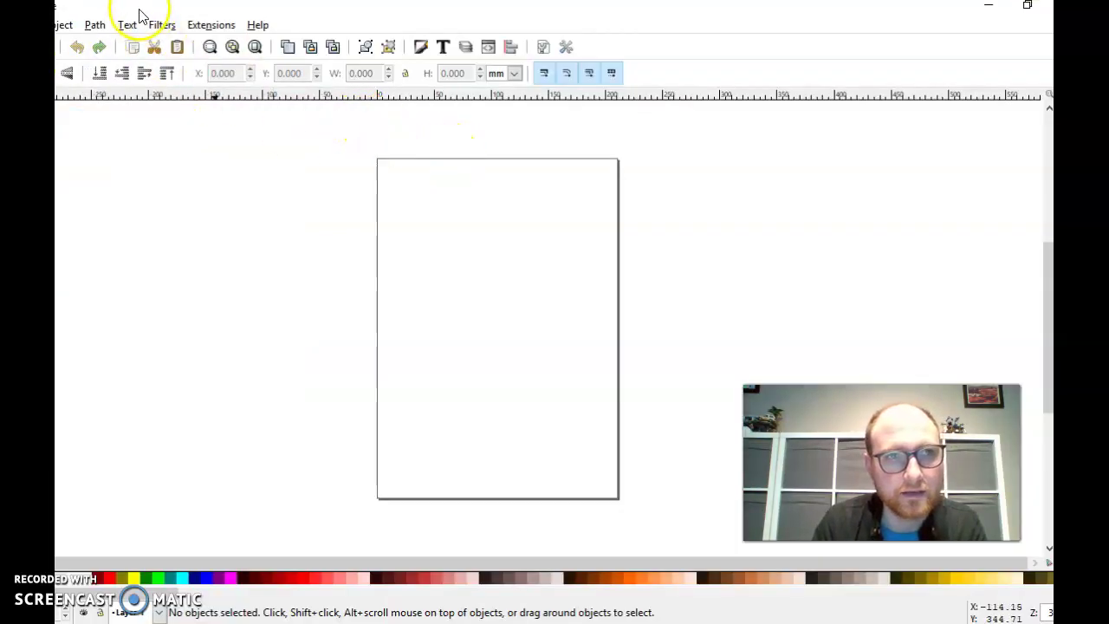
pyautogui.moveTo(139, 16); pyautogui.dragTo(347, 50)
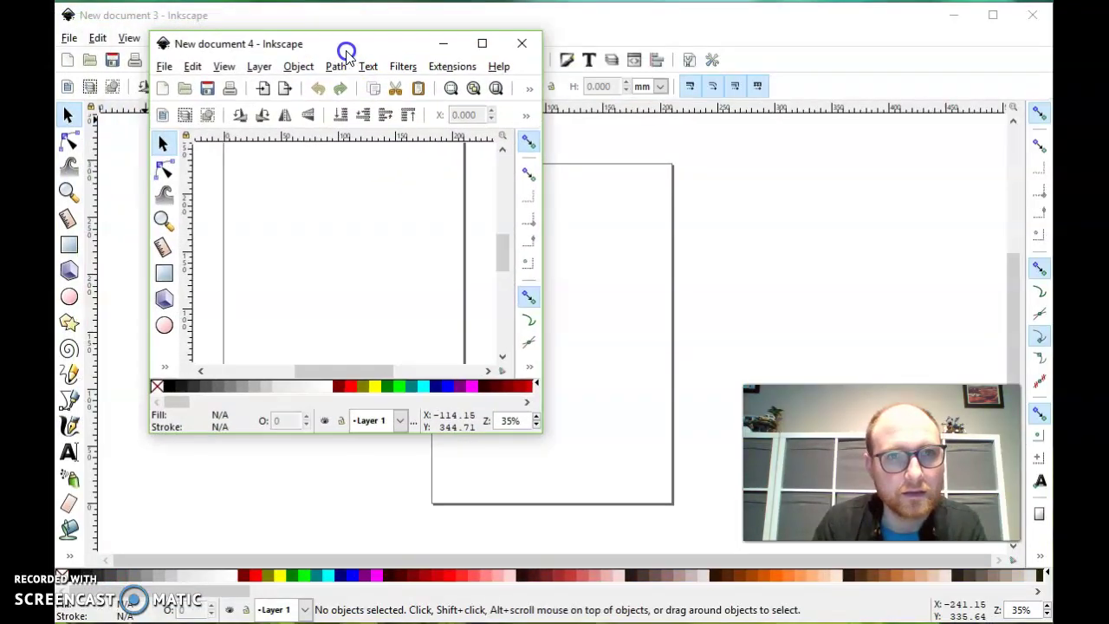
pyautogui.click(526, 43)
# Open Document Properties as a floating window and enter page width 6 and height 6.
pyautogui.click(68, 38)
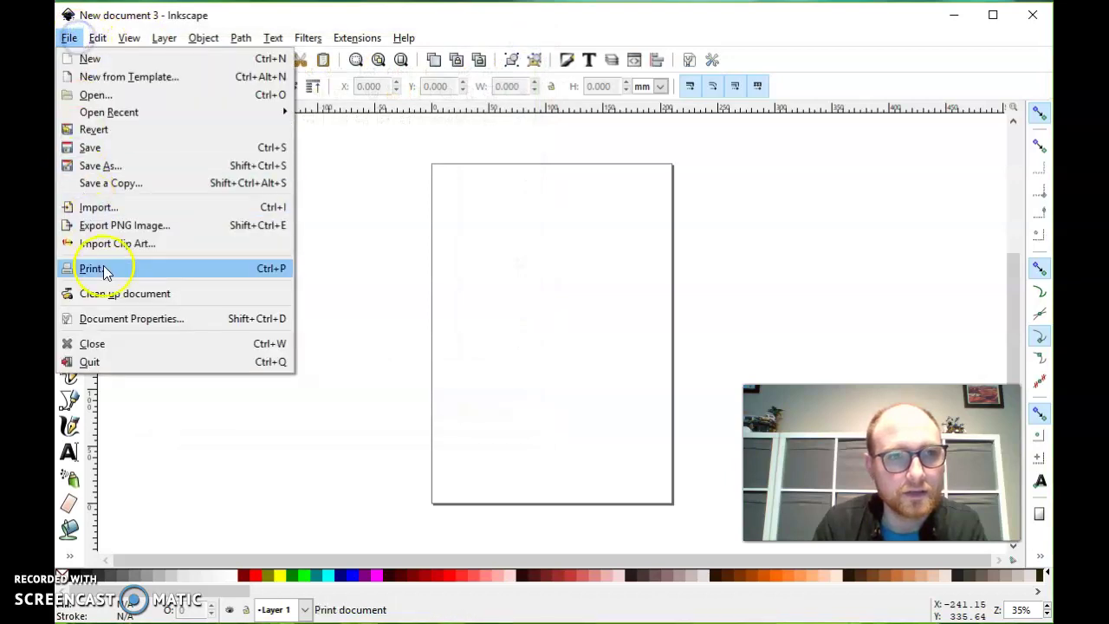
pyautogui.click(107, 319)
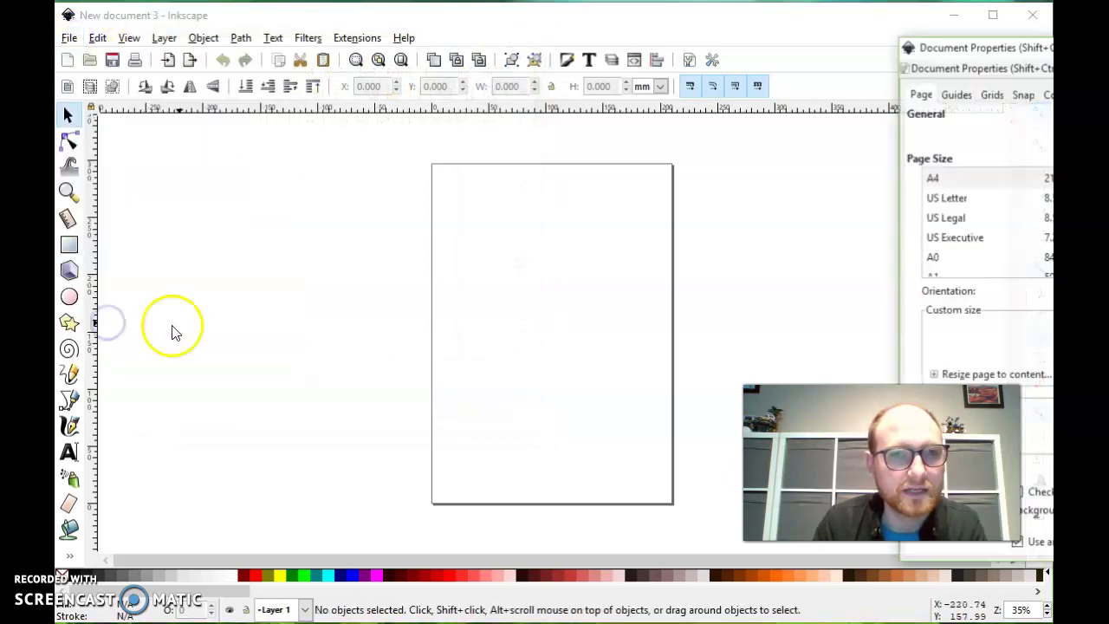
pyautogui.moveTo(983, 52); pyautogui.dragTo(156, 14)
pyautogui.moveTo(508, 297); pyautogui.dragTo(414, 300)
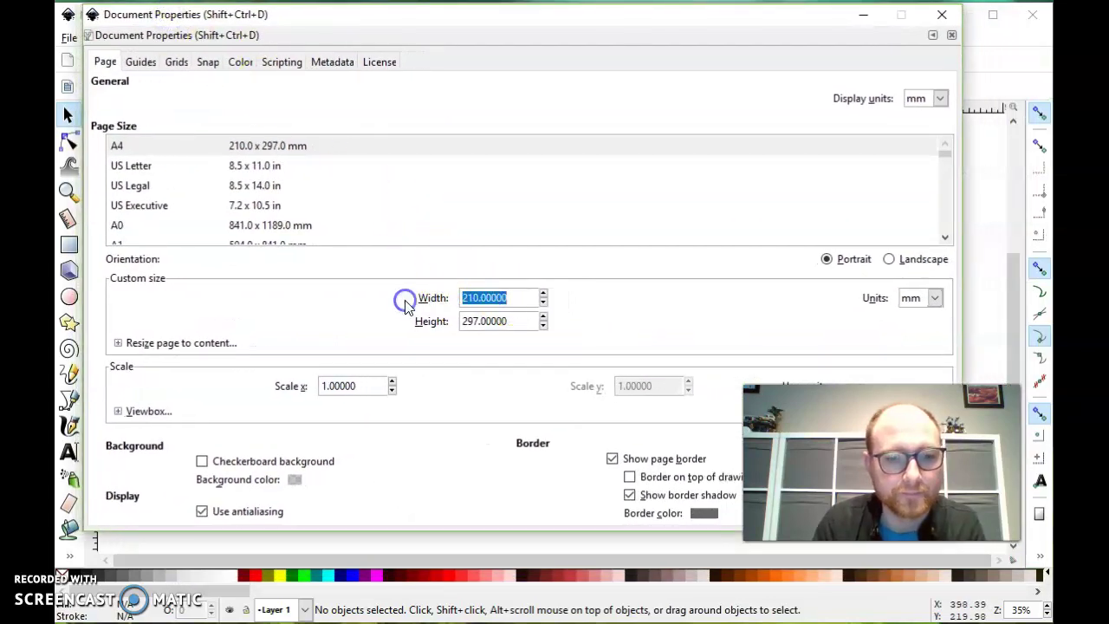
pyautogui.write('6')
pyautogui.moveTo(522, 317); pyautogui.dragTo(401, 319)
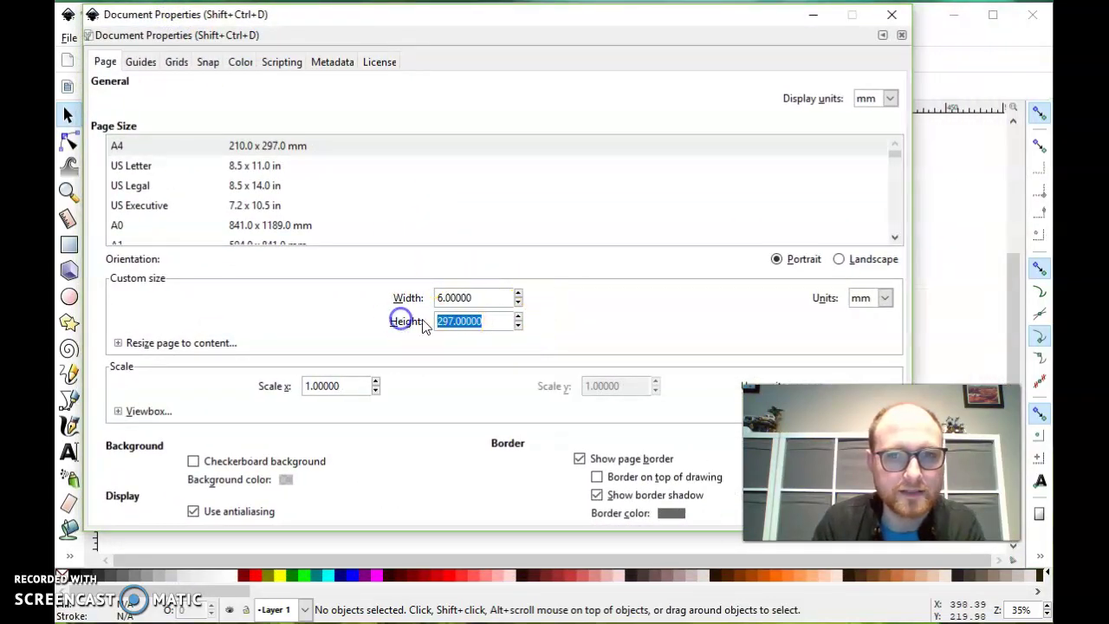
pyautogui.write('6')
# Switch the page size units to inches and re-enter width 6 and height 6.
pyautogui.click(885, 297)
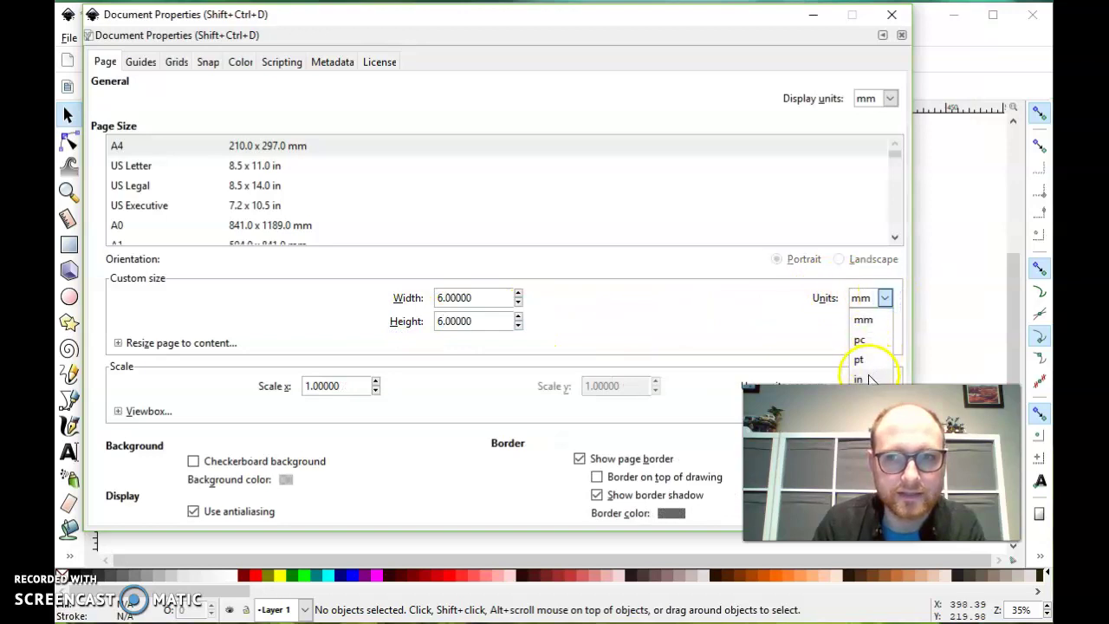
pyautogui.click(863, 379)
pyautogui.moveTo(487, 299); pyautogui.dragTo(349, 303)
pyautogui.write('6')
pyautogui.moveTo(511, 320); pyautogui.dragTo(384, 322)
pyautogui.write('6')
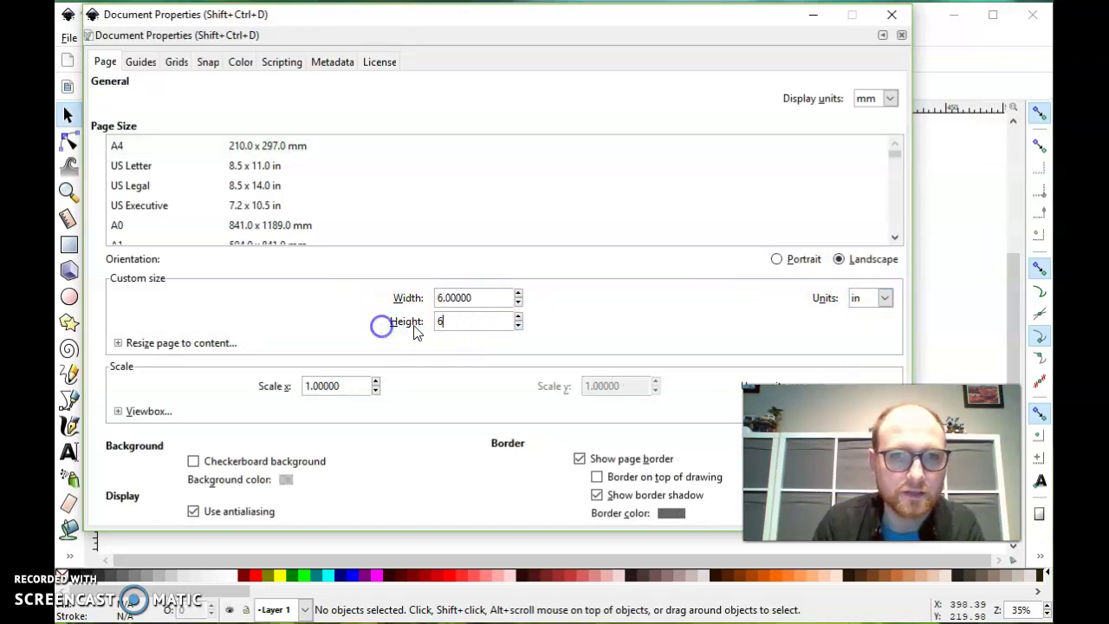
# Close Document Properties and move the Inkscape window aside to reveal the desktop.
pyautogui.click(890, 16)
pyautogui.scroll(-2, 531, 263)
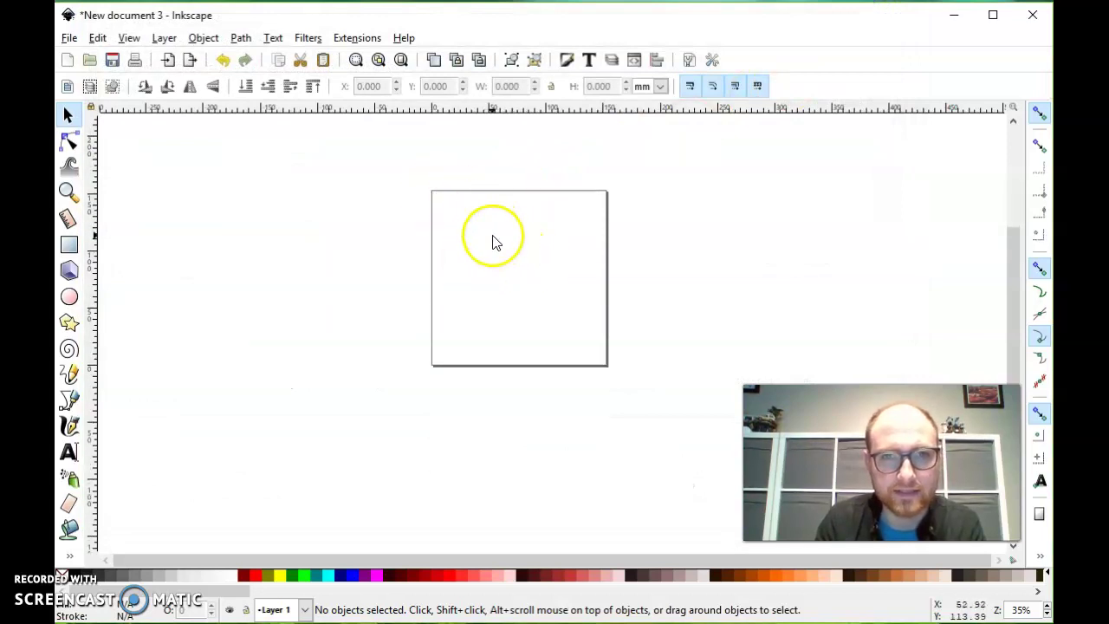
pyautogui.scroll(1, 544, 291)
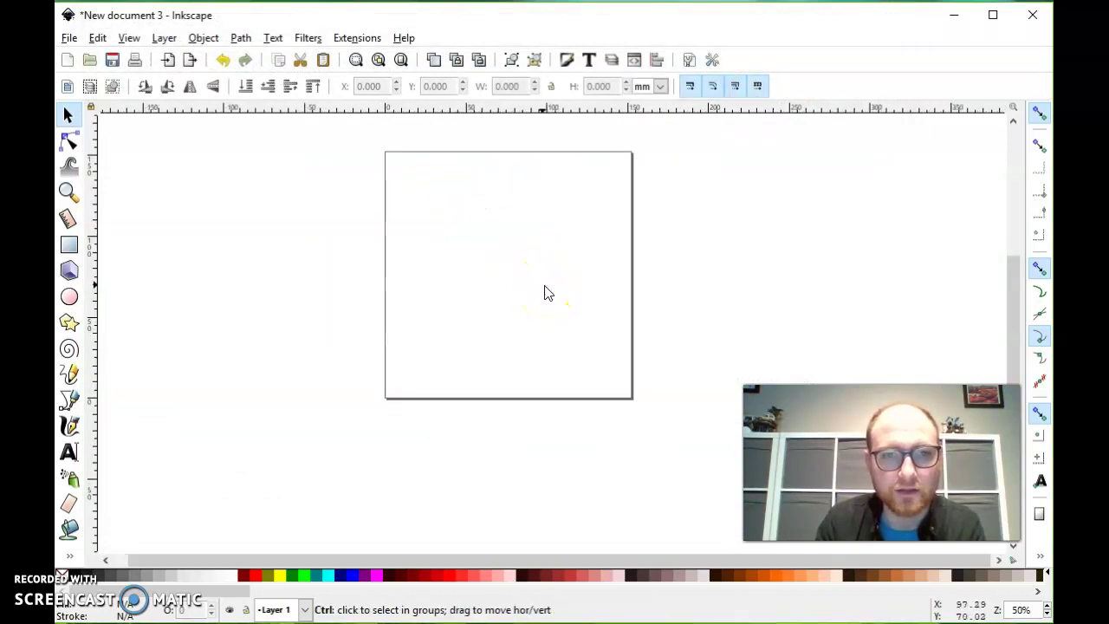
pyautogui.scroll(1, 542, 287)
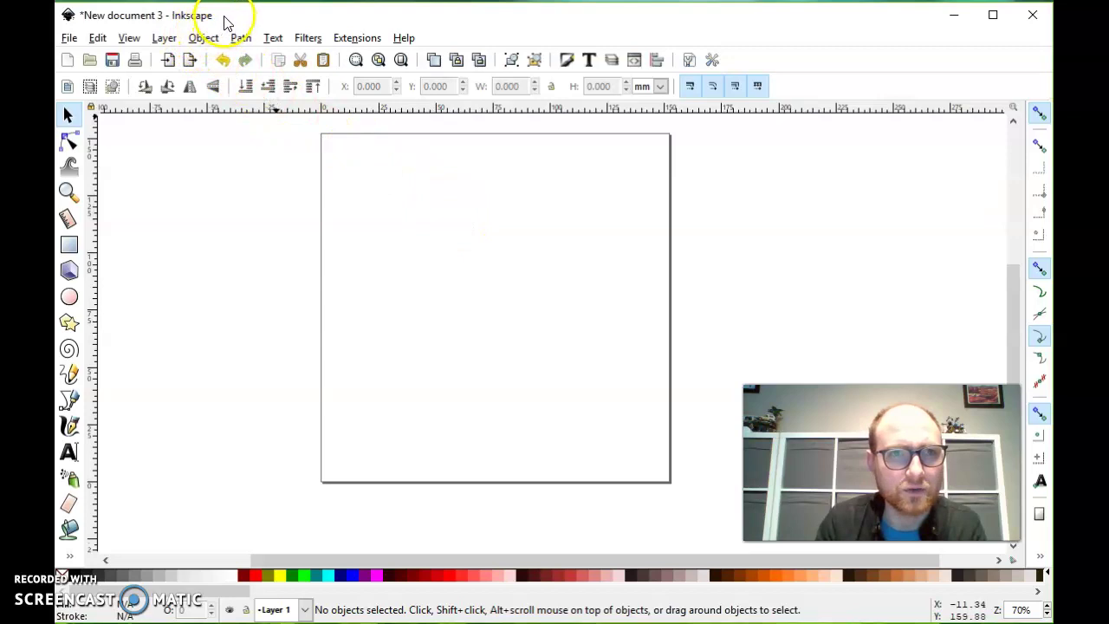
pyautogui.moveTo(225, 19); pyautogui.dragTo(328, 16)
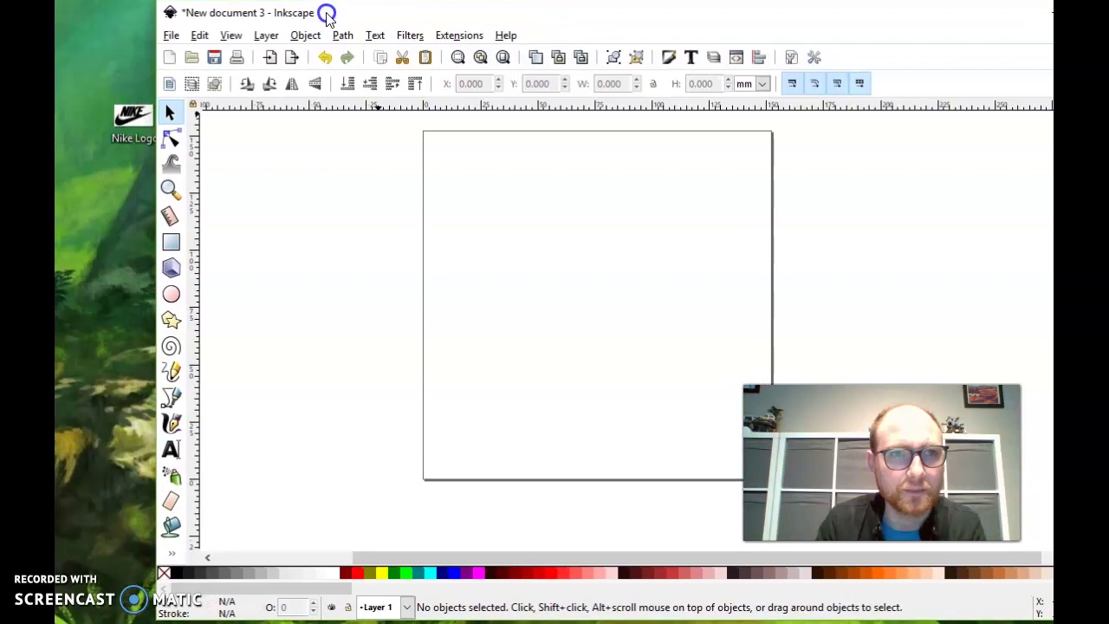
# Drop the Nike Logo PNG onto the canvas and import it as an embedded image.
pyautogui.click(132, 126)
pyautogui.moveTo(132, 125); pyautogui.dragTo(156, 149)
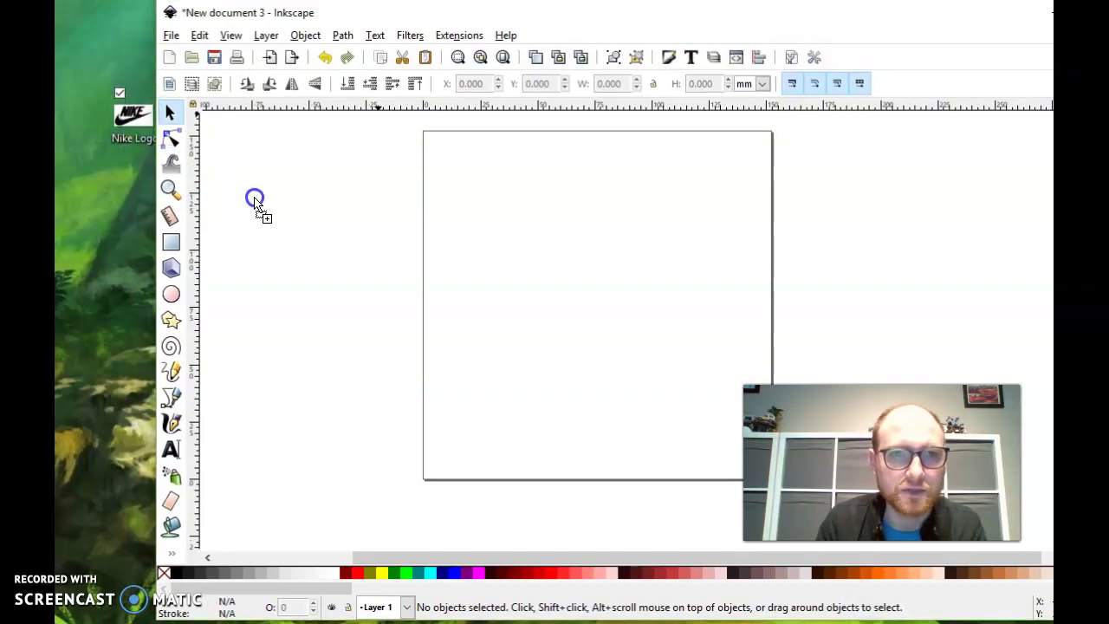
pyautogui.moveTo(513, 232); pyautogui.dragTo(513, 234)
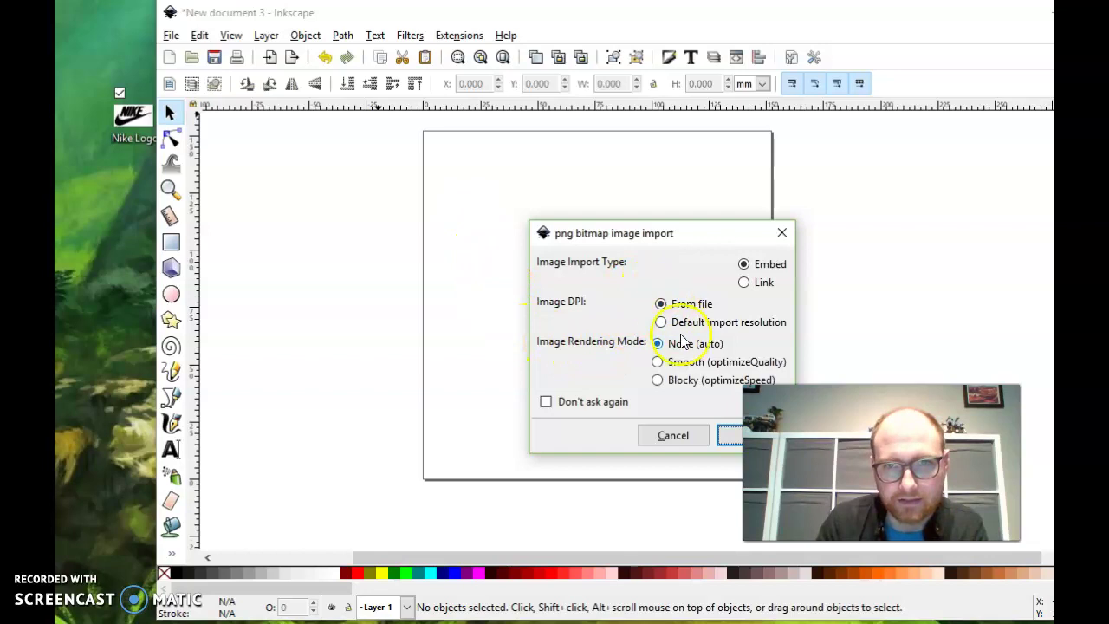
pyautogui.click(728, 436)
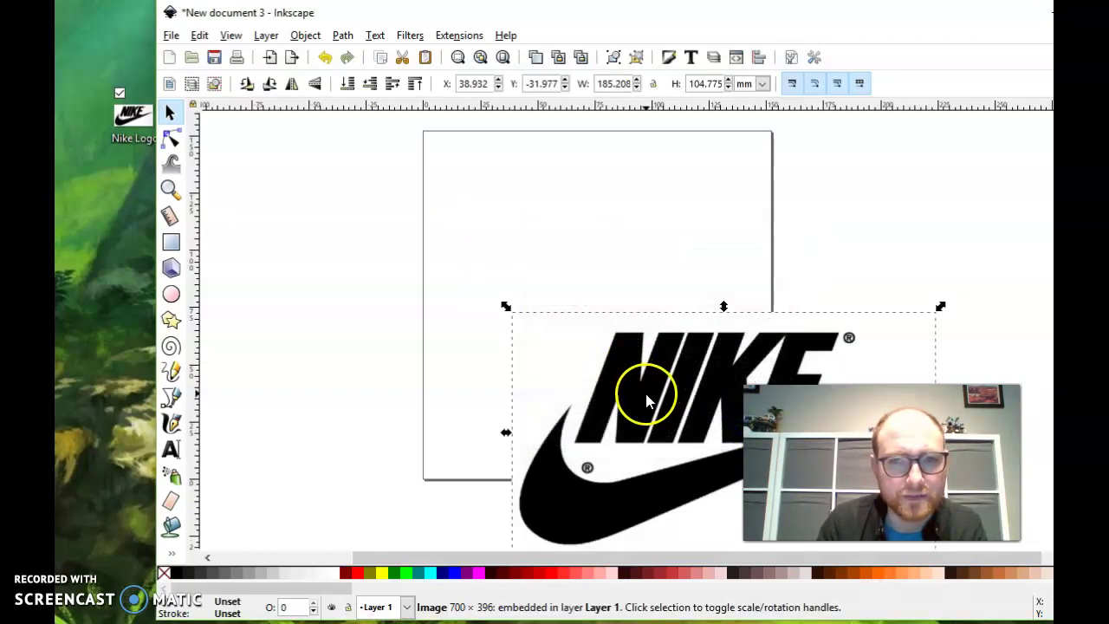
# Maximize the window, scale the logo down to about 122.4 × 69.2 mm, and centre it on the page.
pyautogui.moveTo(639, 382); pyautogui.dragTo(501, 254)
pyautogui.doubleClick(390, 12)
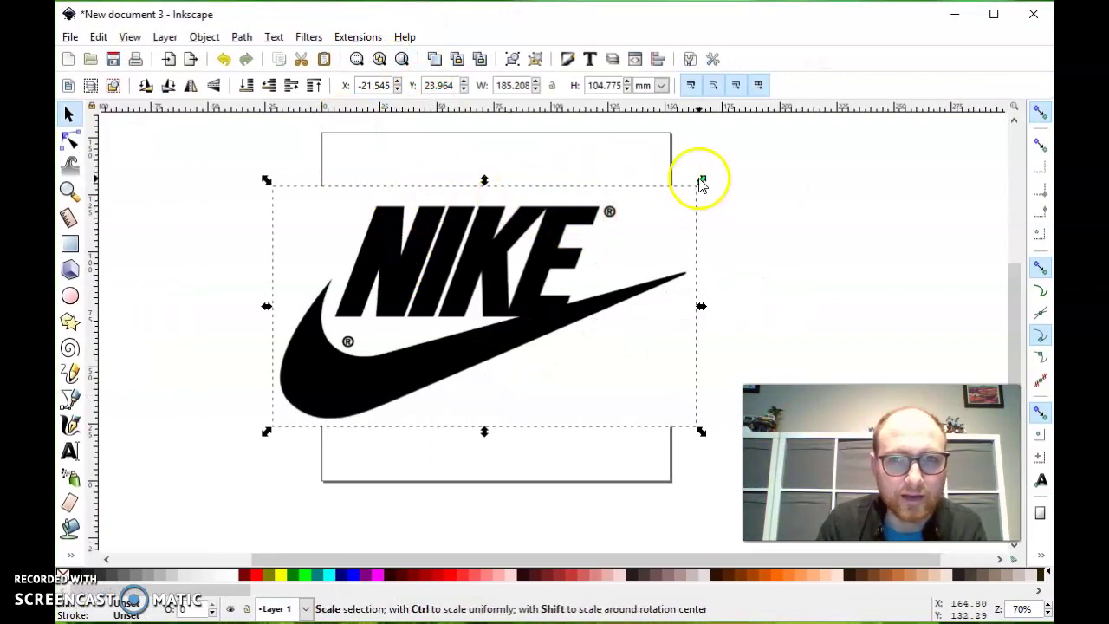
pyautogui.moveTo(701, 180); pyautogui.dragTo(490, 323)
pyautogui.hotkey('ctrl', 'z')
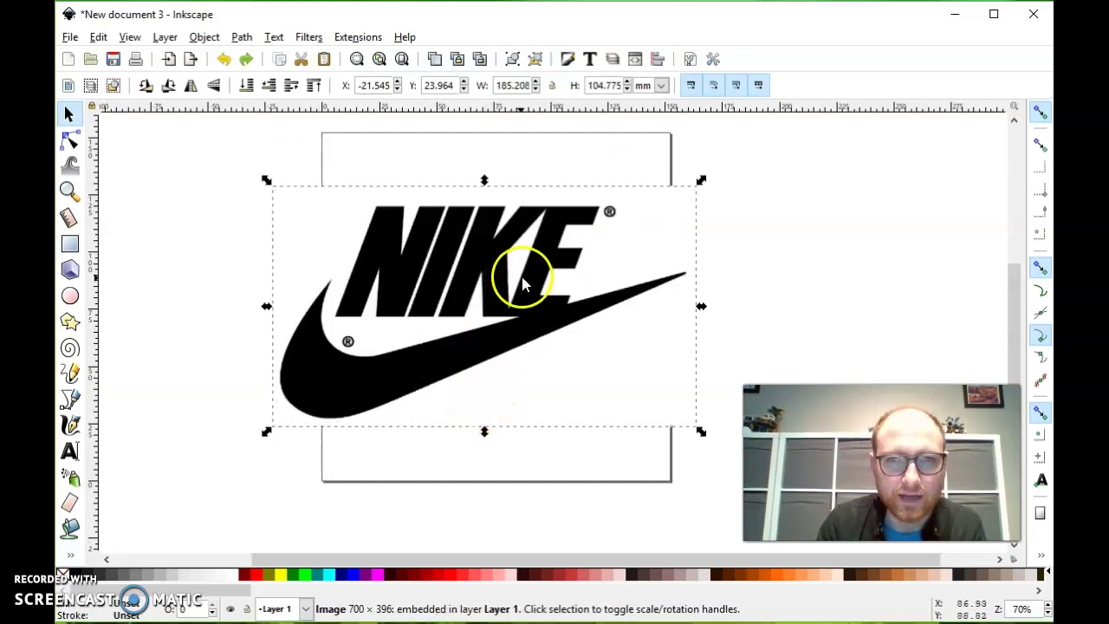
pyautogui.moveTo(700, 182); pyautogui.dragTo(556, 265)
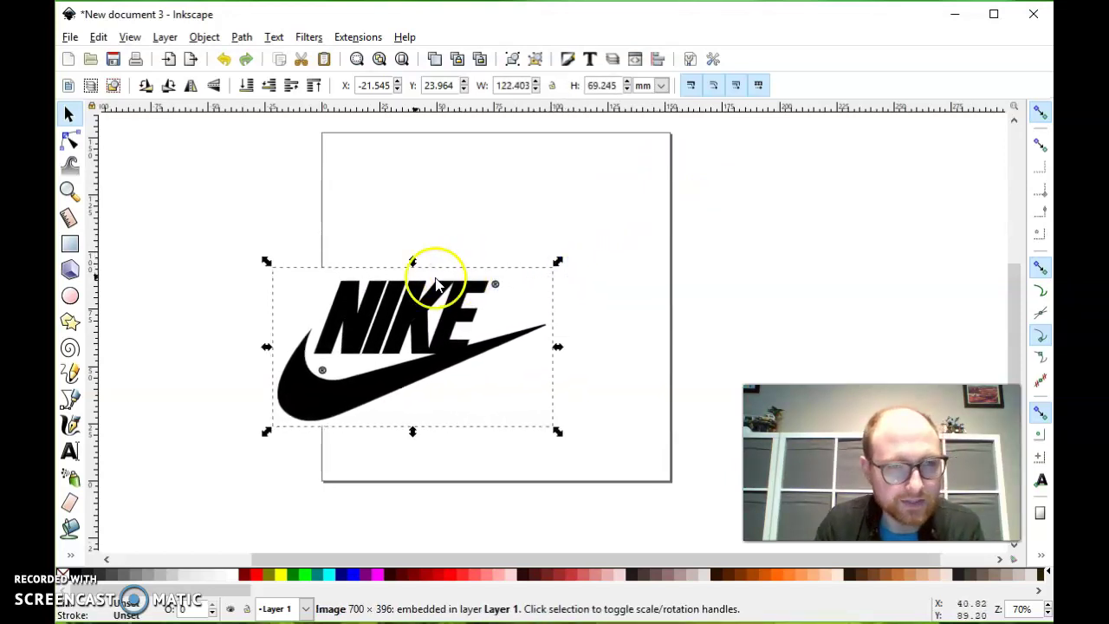
pyautogui.moveTo(361, 308); pyautogui.dragTo(449, 287)
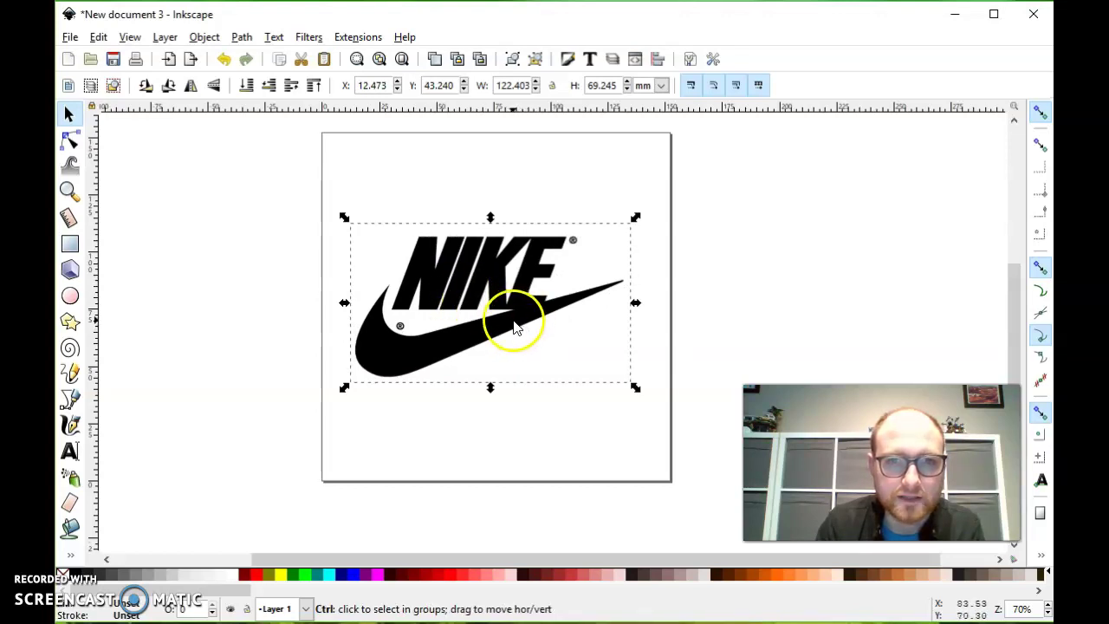
pyautogui.keyDown('ctrl'); pyautogui.scroll(6, 552, 303); pyautogui.keyUp('ctrl')
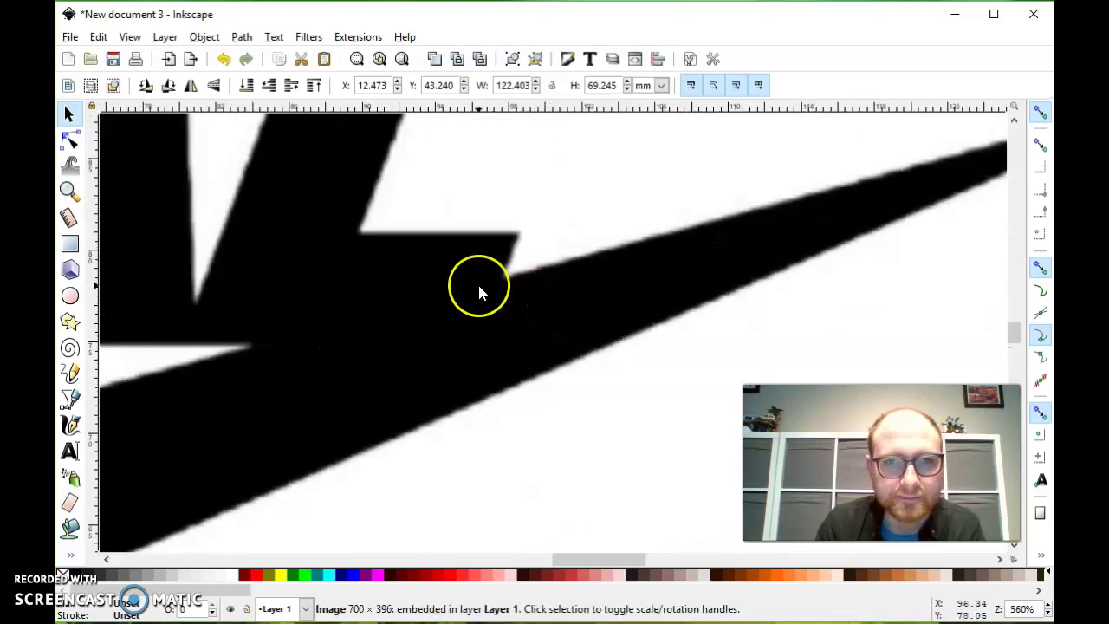
pyautogui.scroll(2, 478, 287)
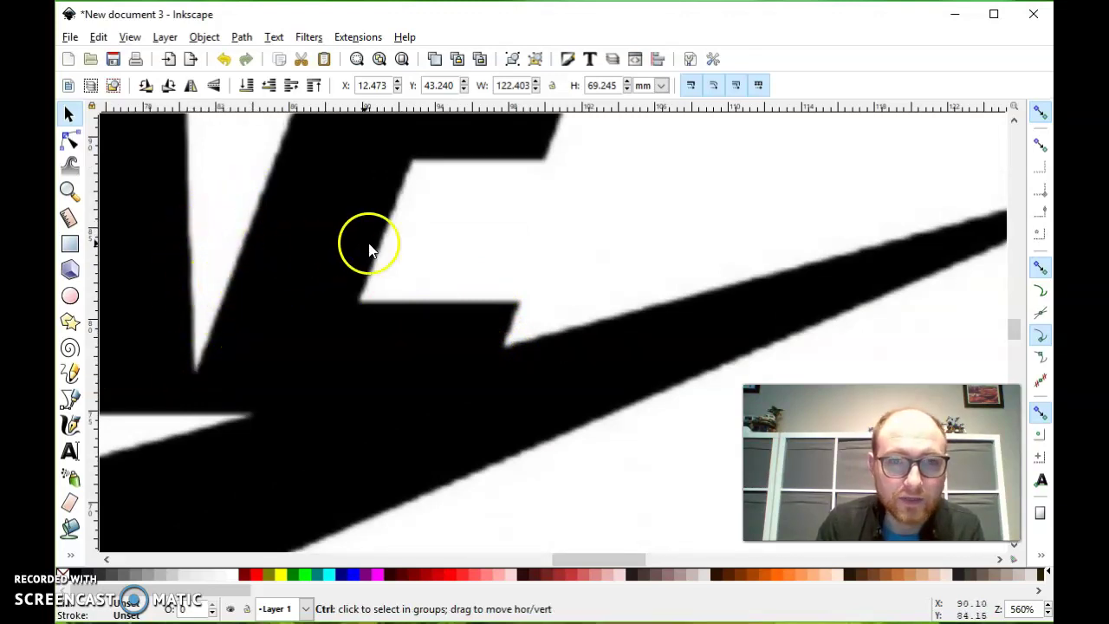
pyautogui.keyDown('ctrl'); pyautogui.scroll(4, 420, 273); pyautogui.keyUp('ctrl')
pyautogui.keyDown('ctrl'); pyautogui.scroll(-6, 421, 276); pyautogui.keyUp('ctrl')
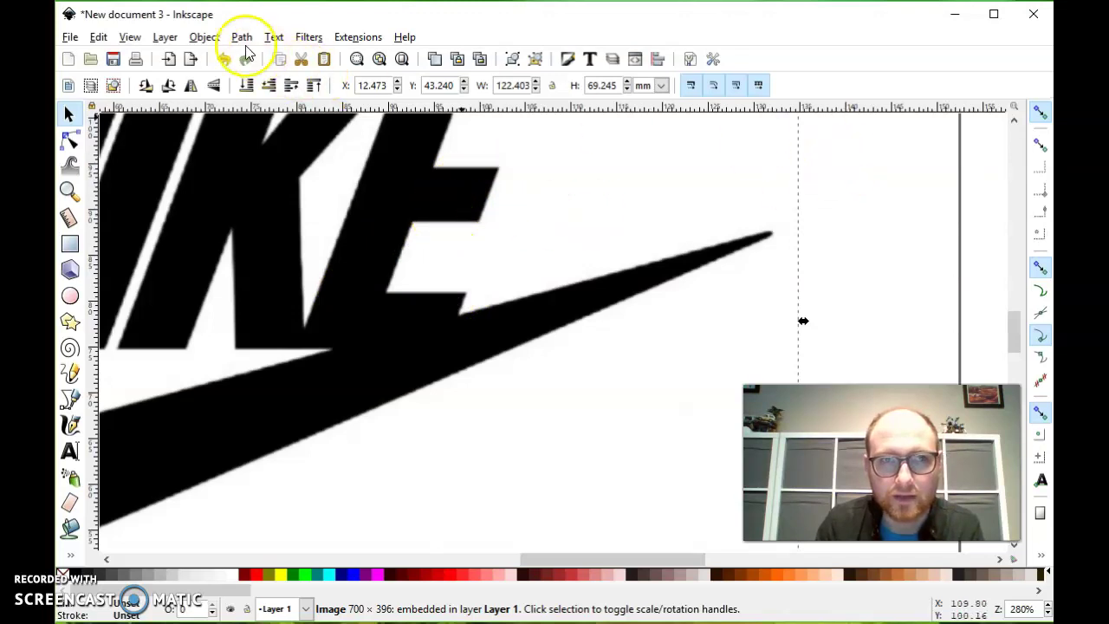
# Show the Layers panel and fade the logo layer to 34.3% opacity.
pyautogui.click(171, 38)
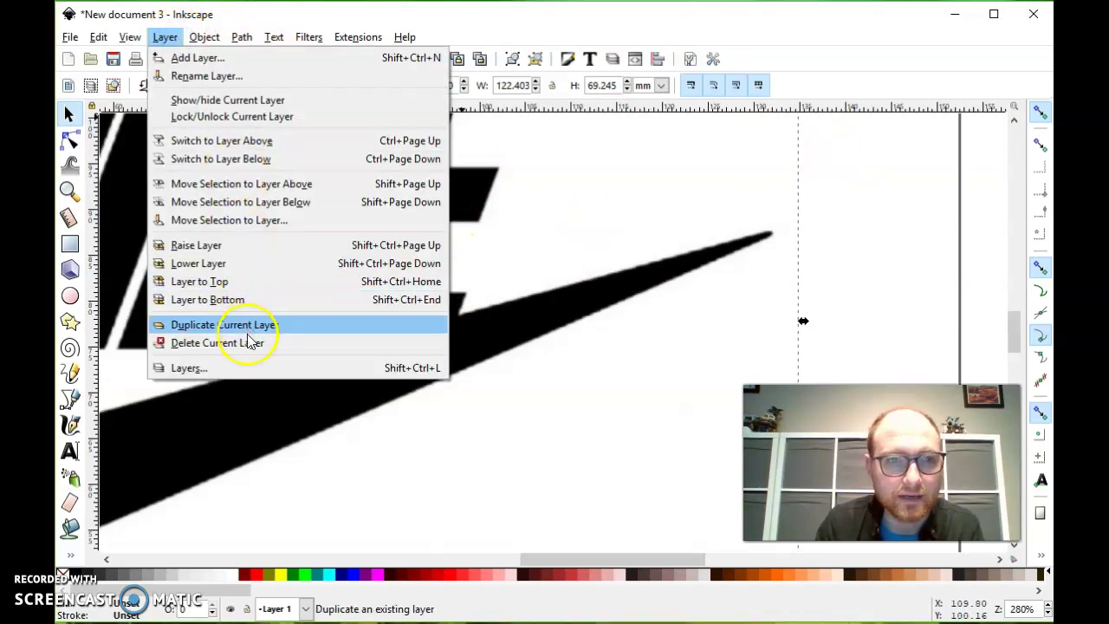
pyautogui.click(246, 374)
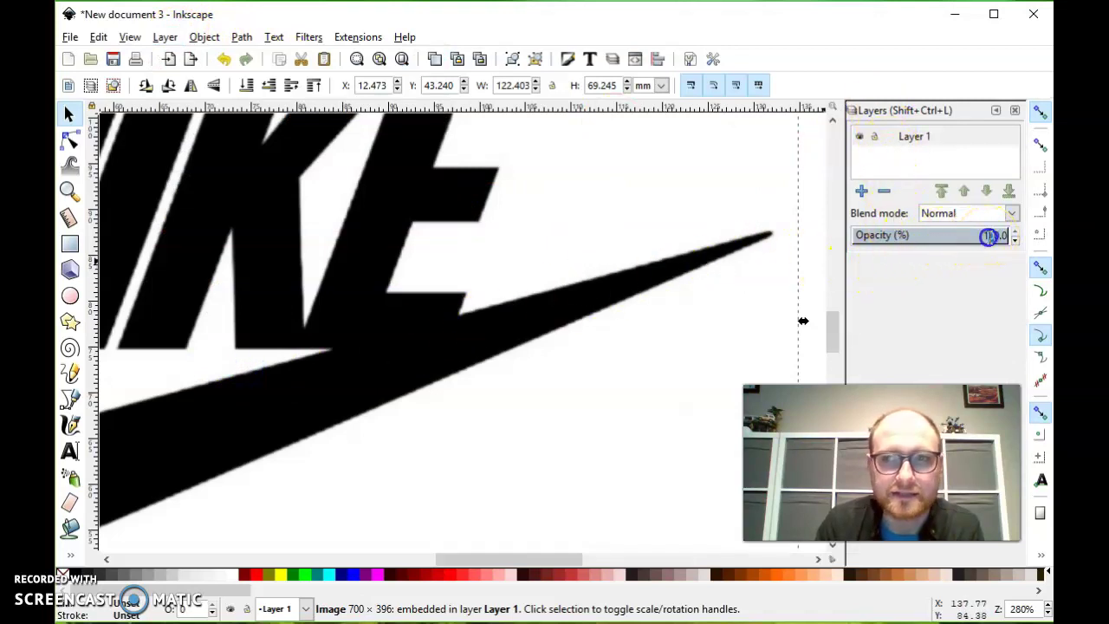
pyautogui.moveTo(956, 242); pyautogui.dragTo(901, 240)
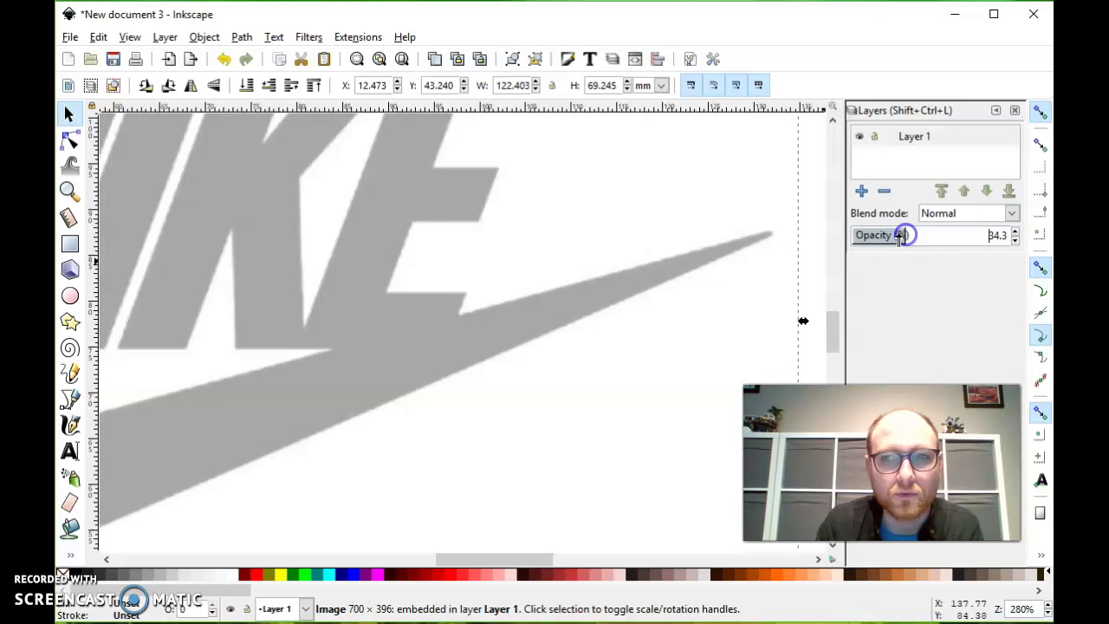
# Add a layer named Tracing above the current layer and make it active.
pyautogui.click(862, 193)
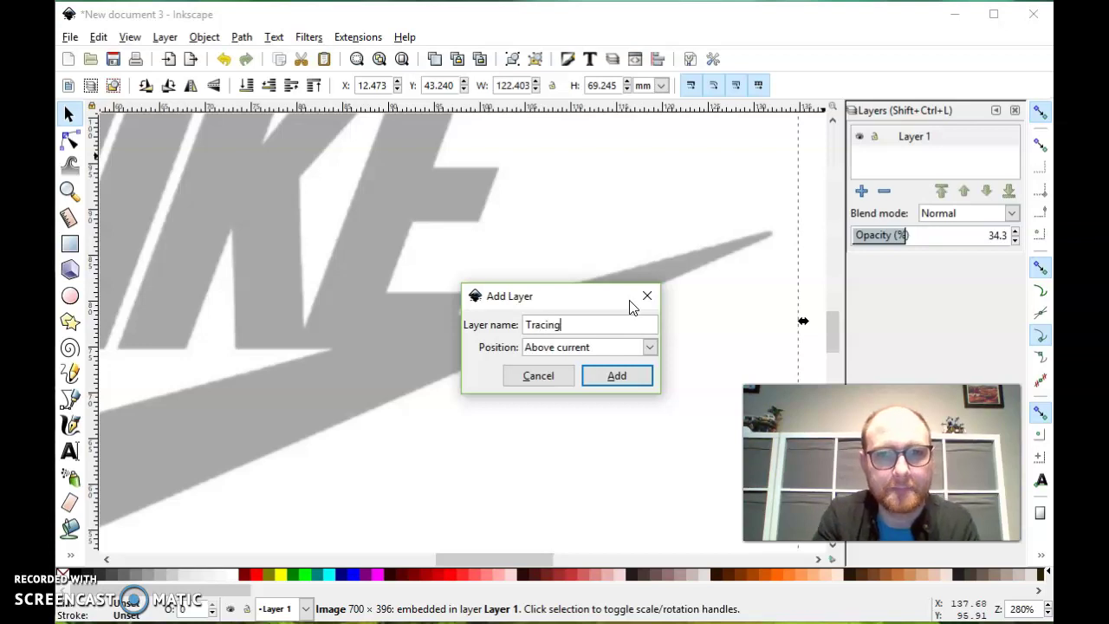
pyautogui.click(546, 340)
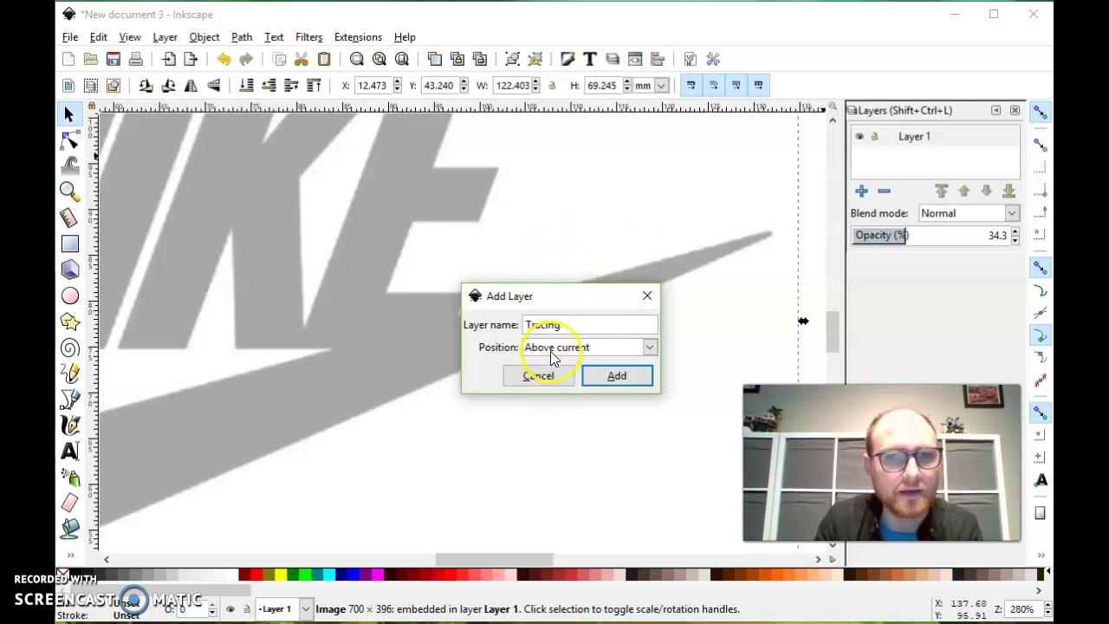
pyautogui.click(617, 378)
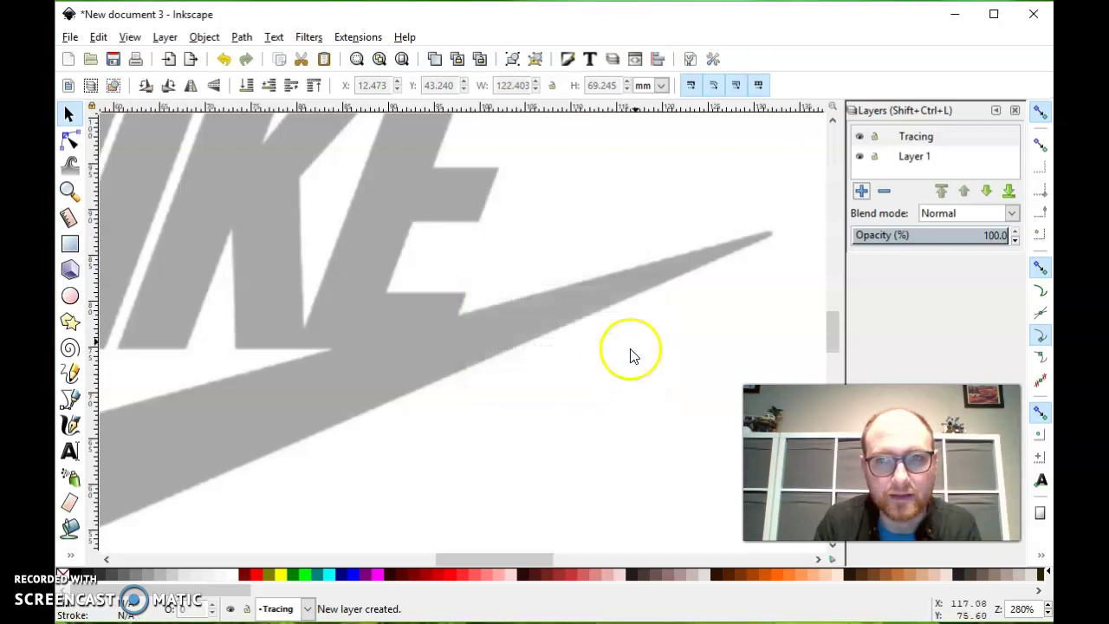
pyautogui.click(906, 138)
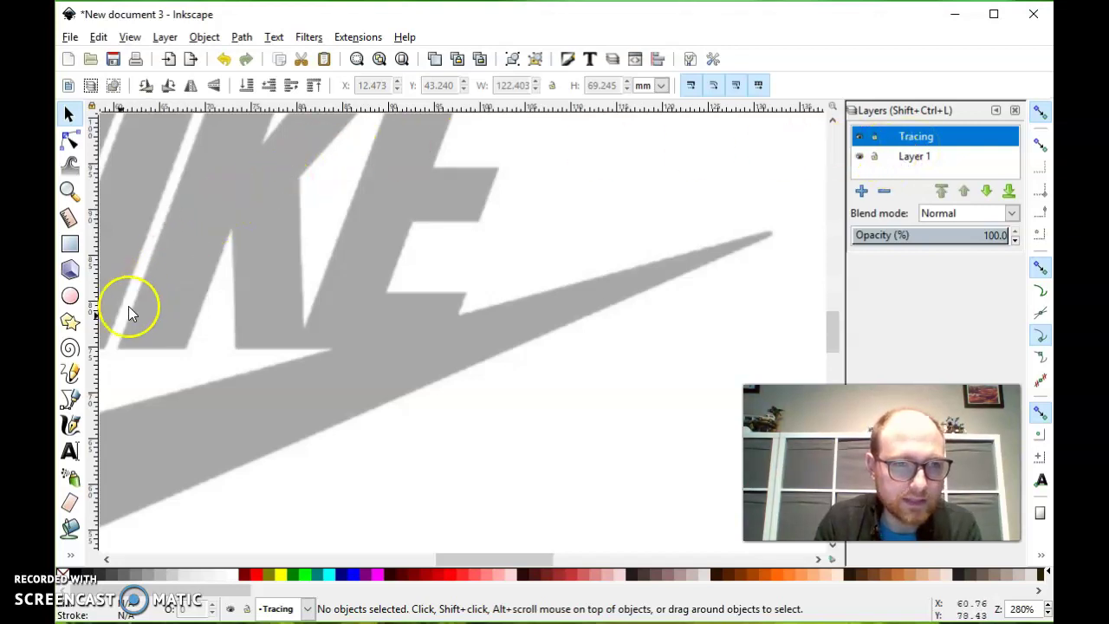
# With the Bezier tool, place nodes from the swoosh corner around the E's bars to its top right corner.
pyautogui.click(70, 399)
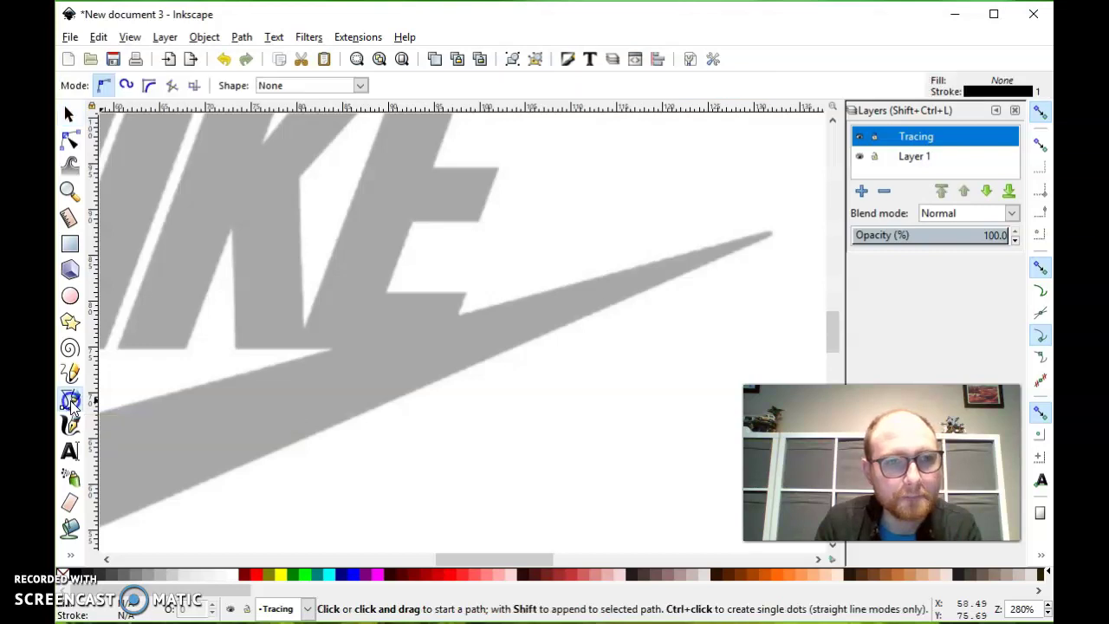
pyautogui.click(461, 311)
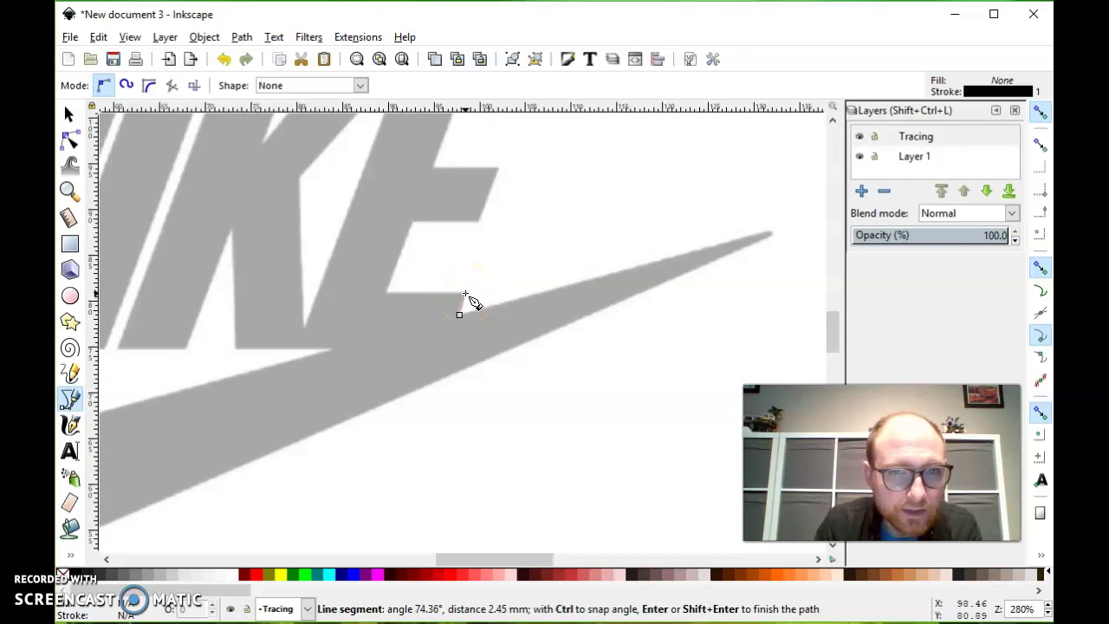
pyautogui.click(465, 295)
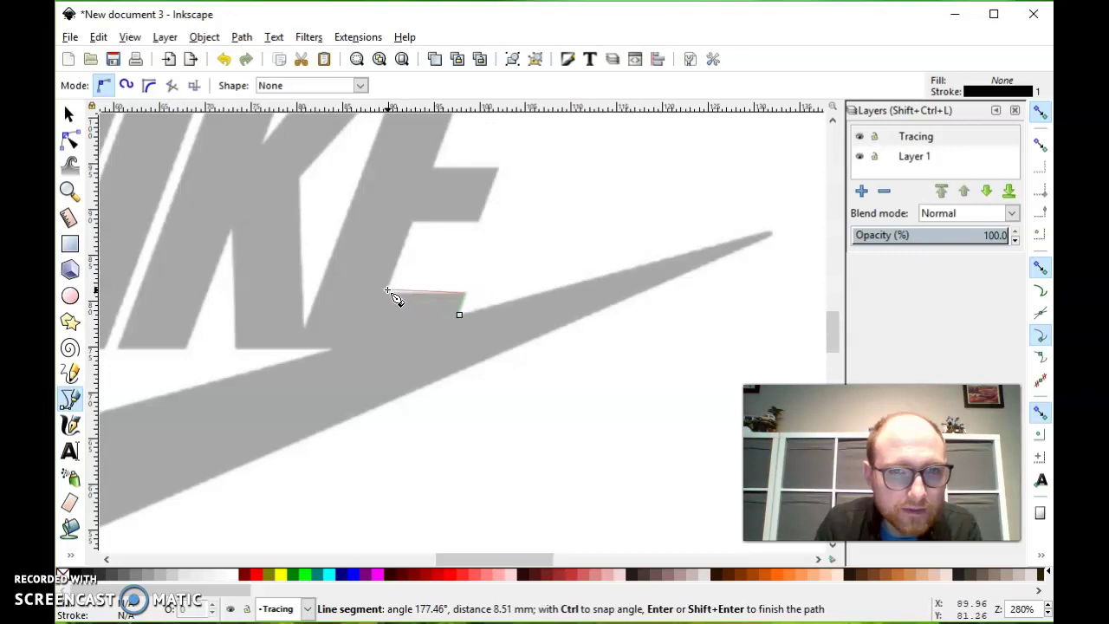
pyautogui.click(388, 293)
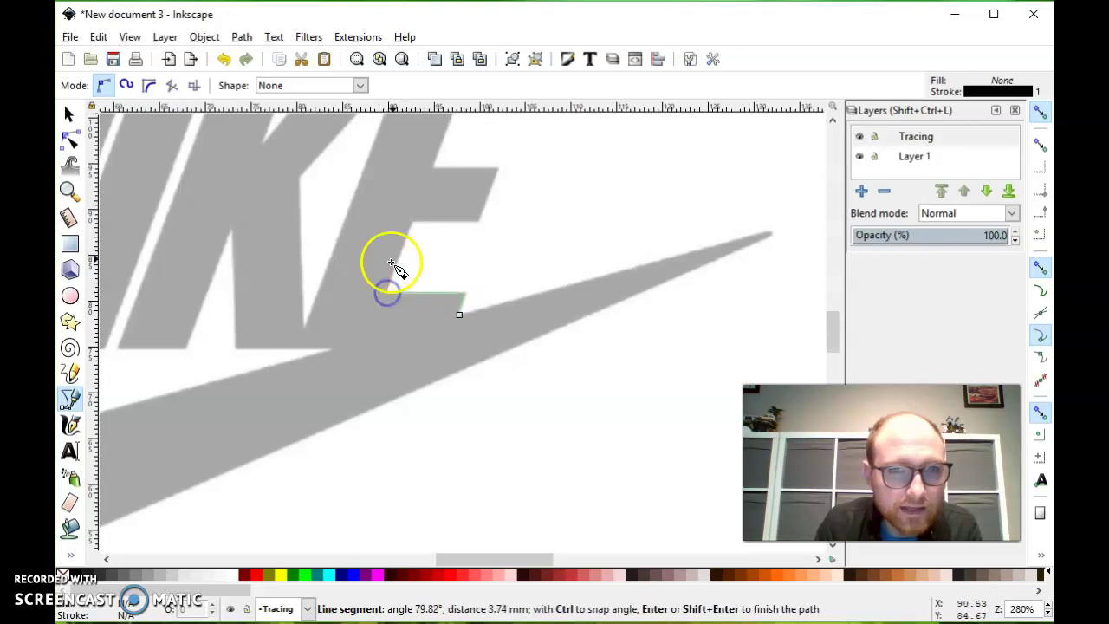
pyautogui.click(413, 222)
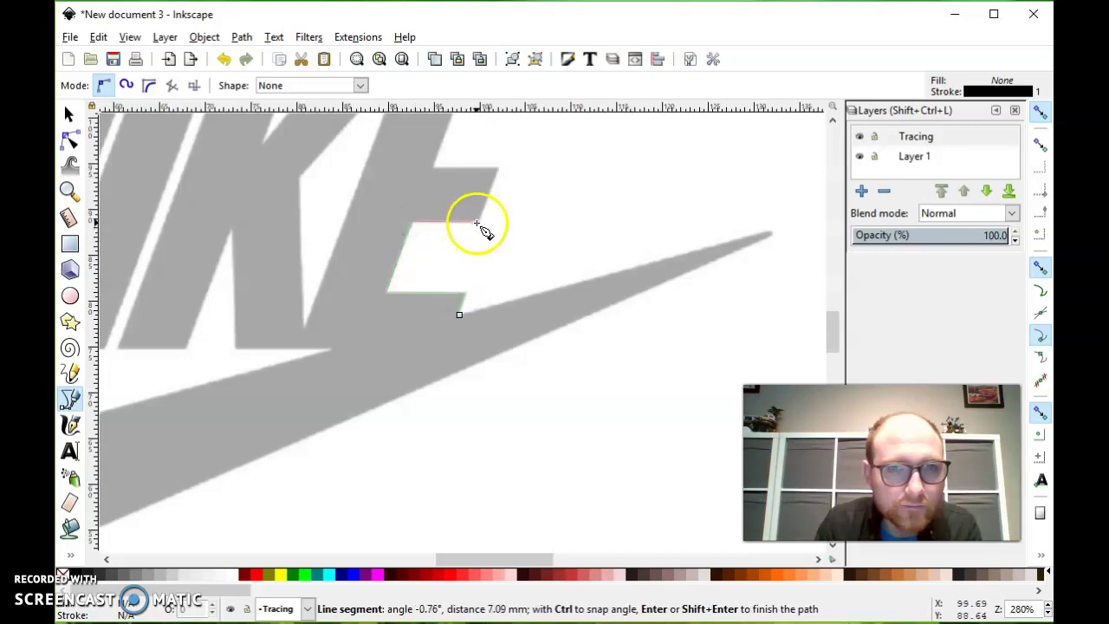
pyautogui.click(481, 223)
pyautogui.click(499, 169)
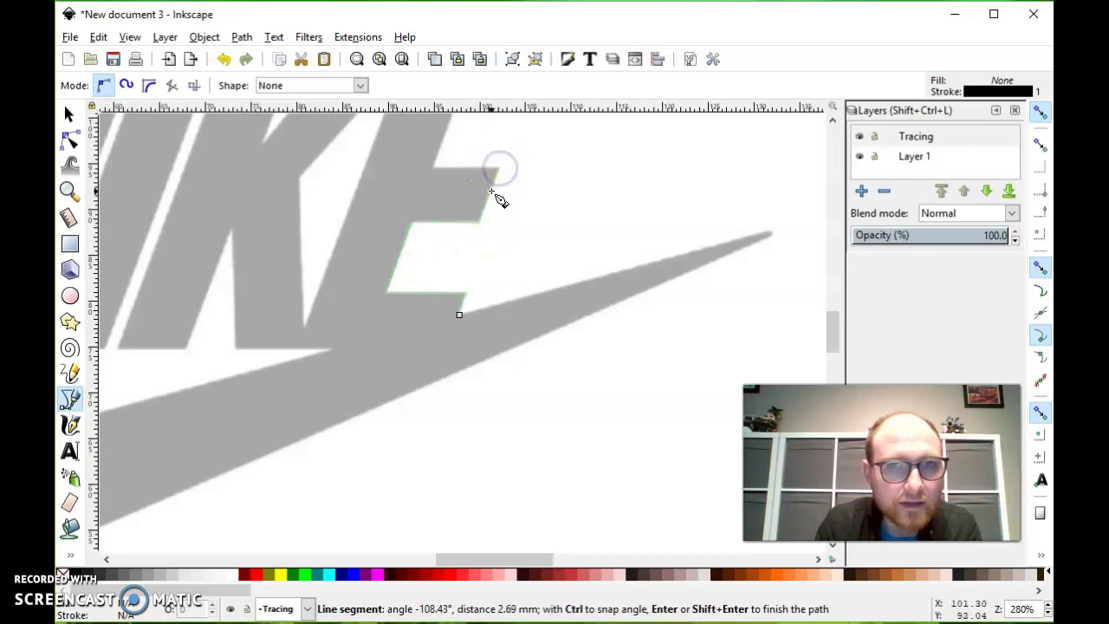
pyautogui.scroll(3, 502, 208)
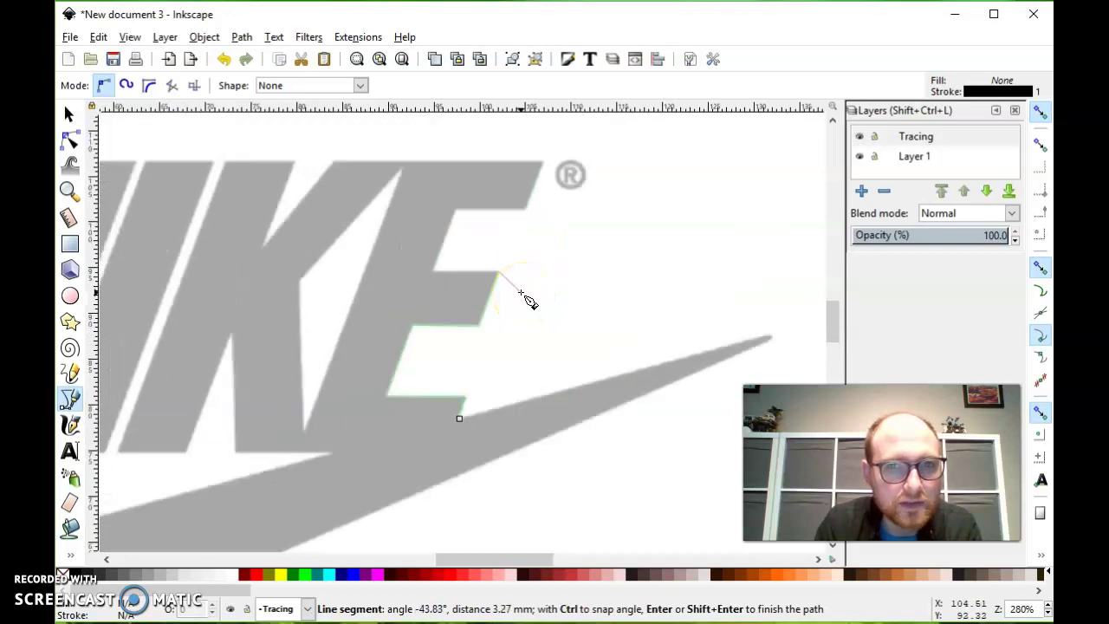
pyautogui.scroll(2, 521, 293)
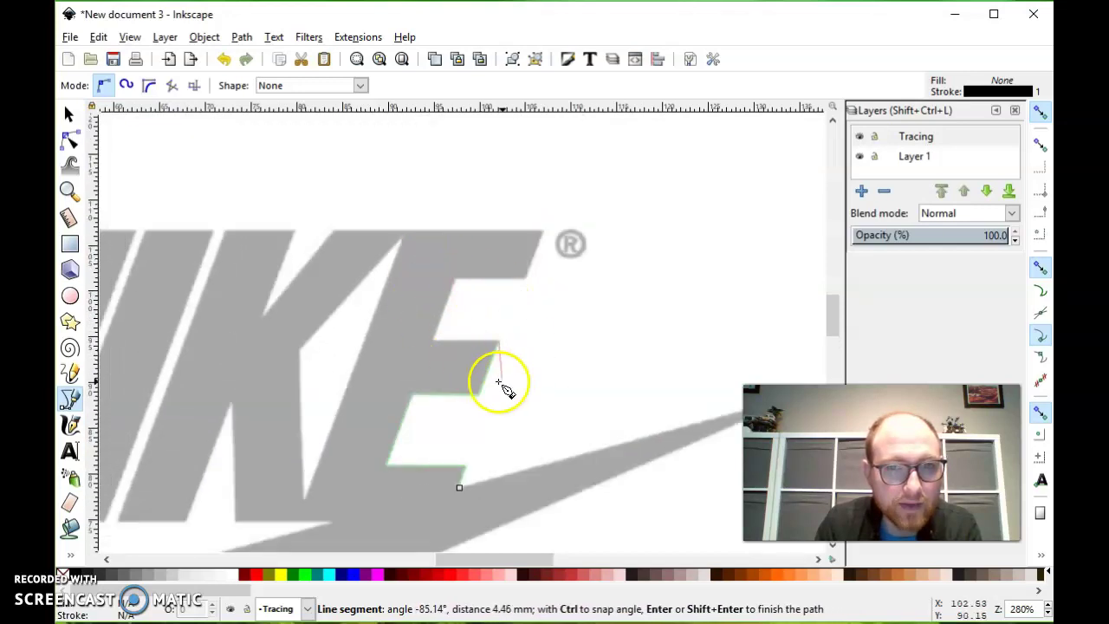
pyautogui.click(434, 340)
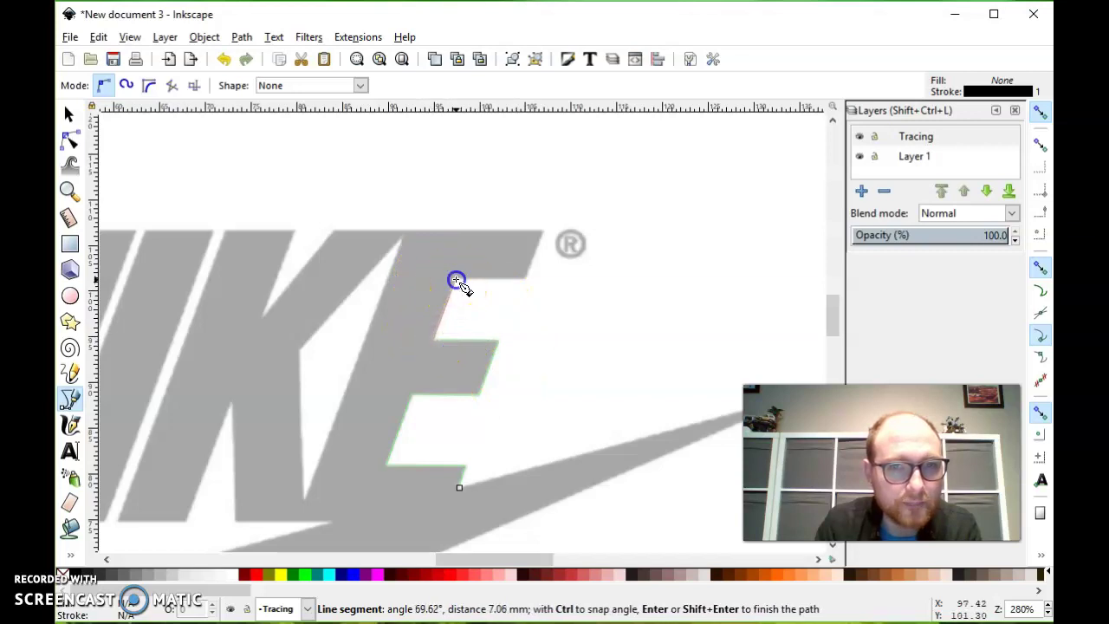
pyautogui.click(456, 280)
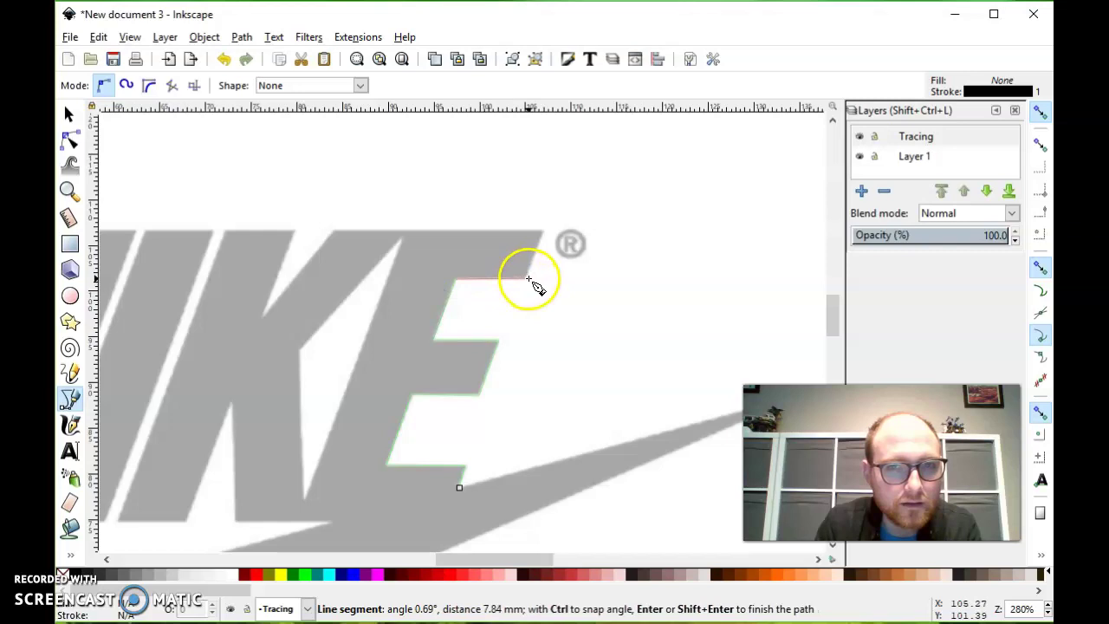
pyautogui.click(529, 279)
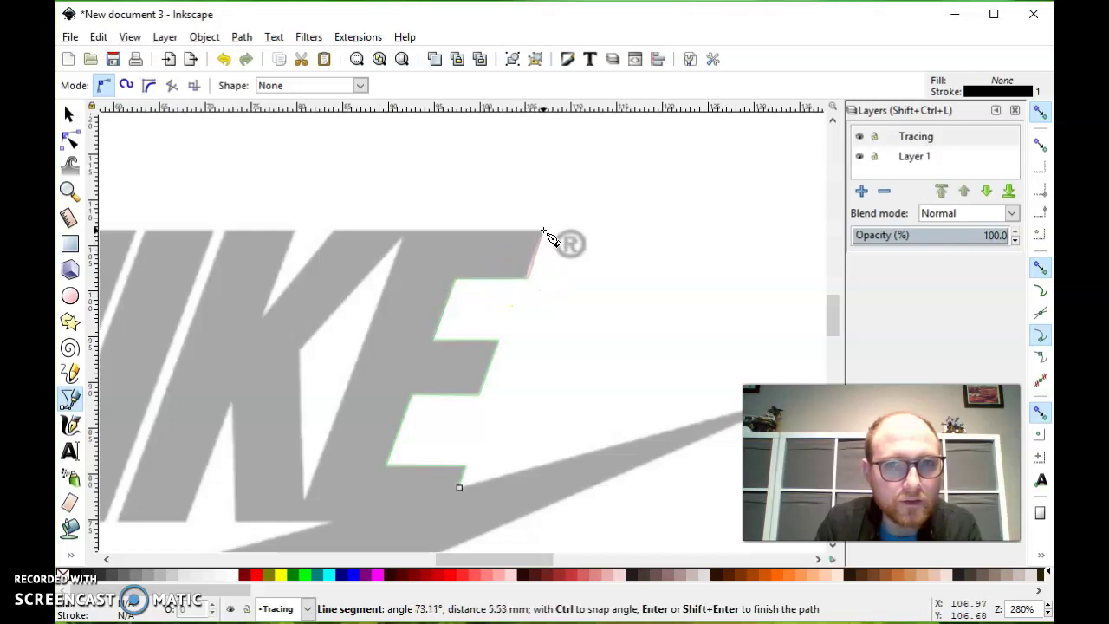
pyautogui.click(545, 232)
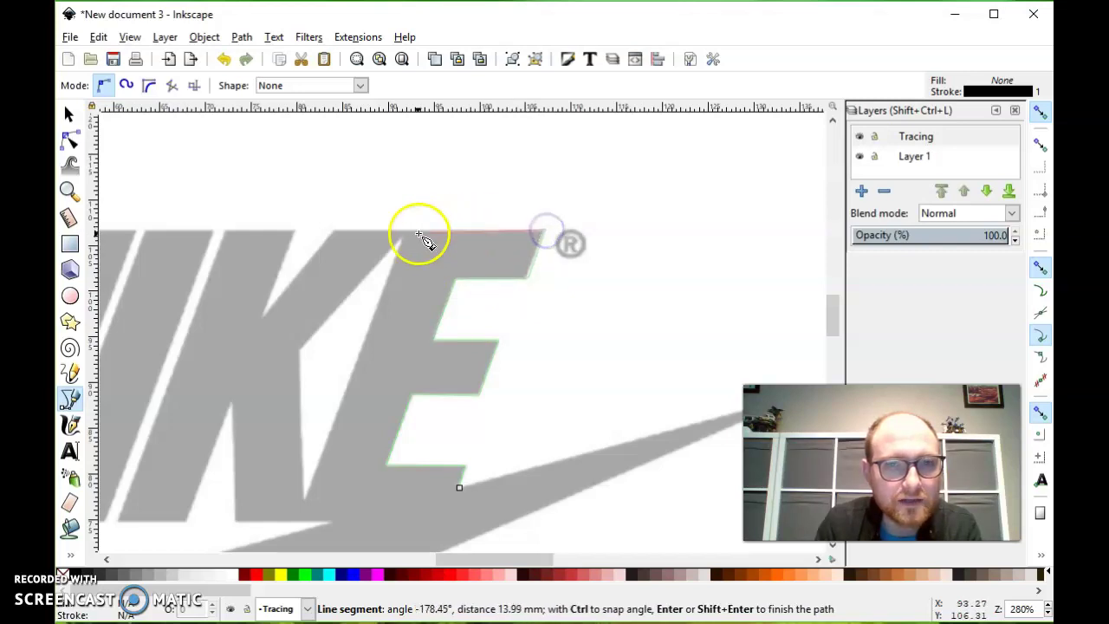
# Continue the path around the K's arm, upright and inner corners to where it meets the swoosh.
pyautogui.click(332, 231)
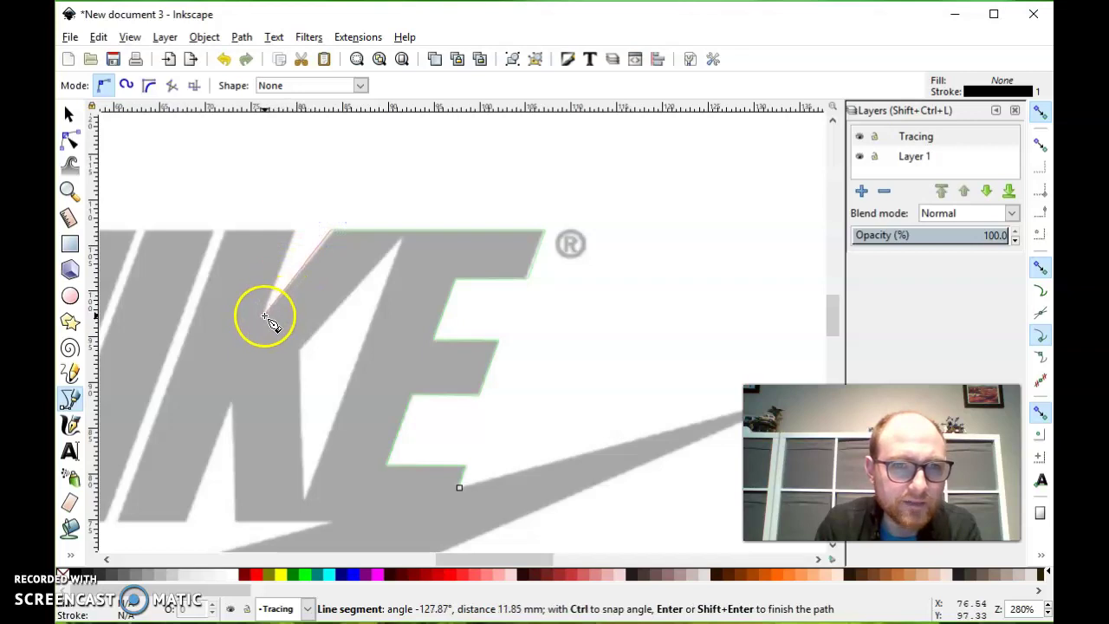
pyautogui.click(265, 314)
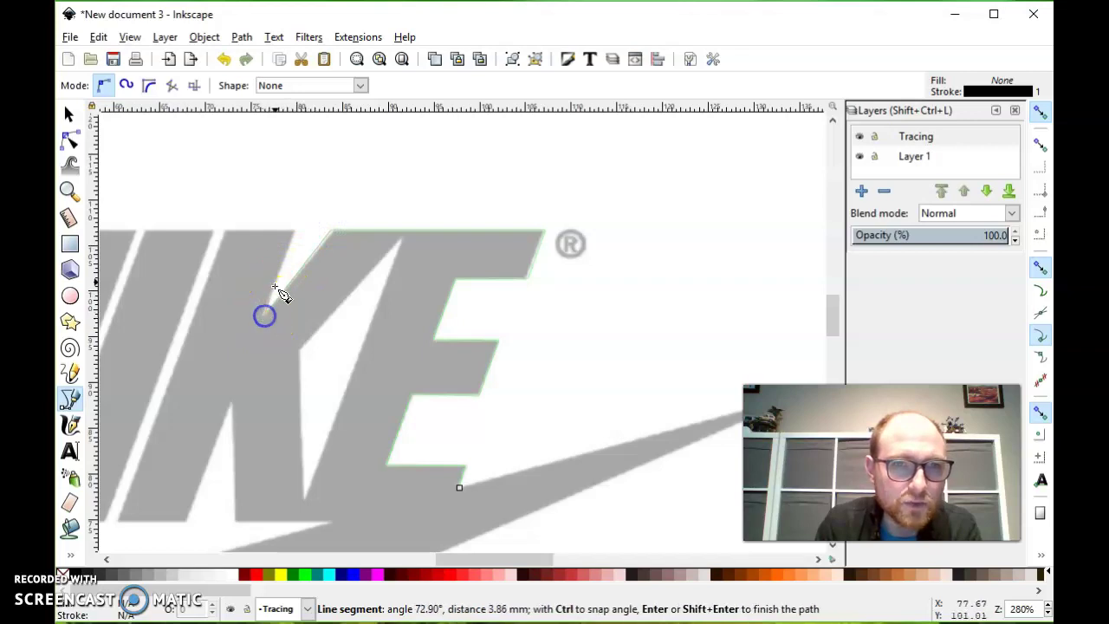
pyautogui.click(294, 234)
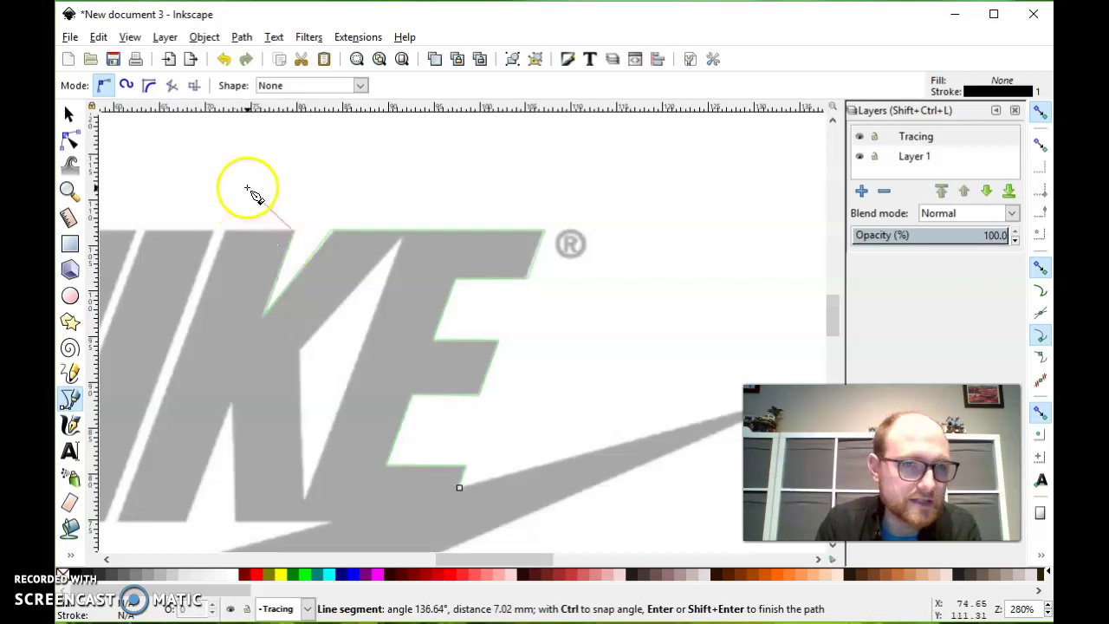
pyautogui.click(225, 232)
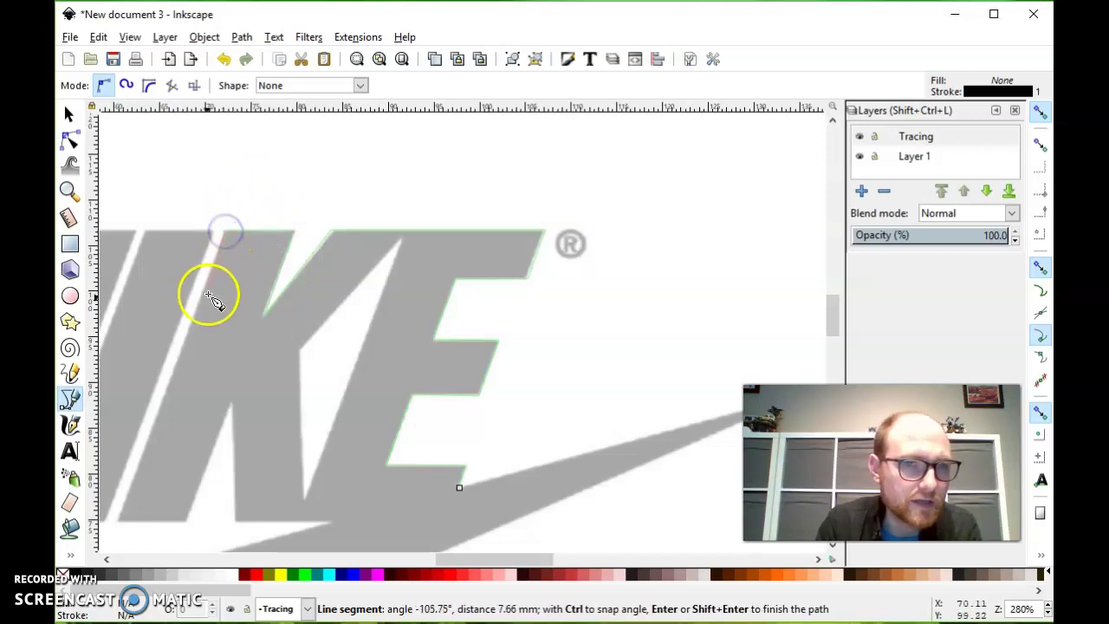
pyautogui.click(117, 522)
pyautogui.click(185, 522)
pyautogui.click(231, 403)
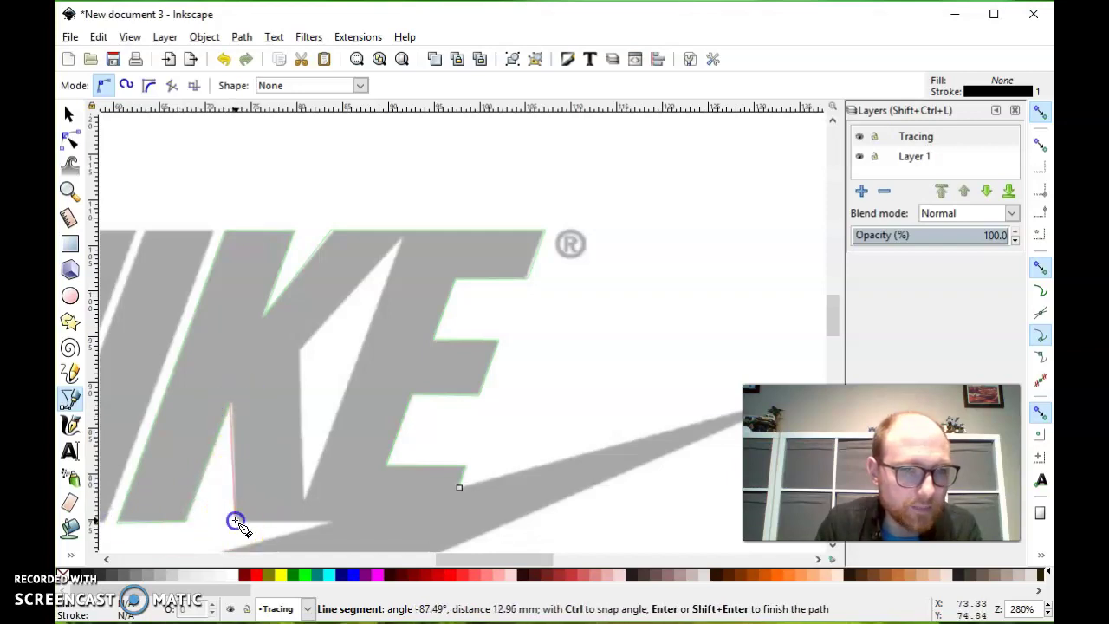
pyautogui.click(235, 521)
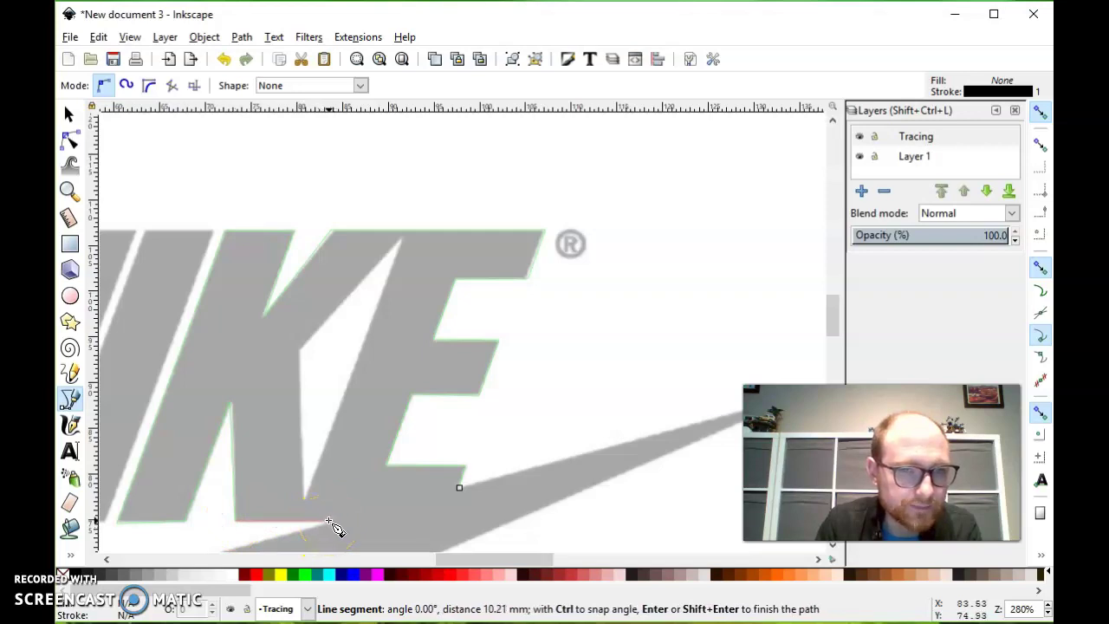
pyautogui.click(325, 521)
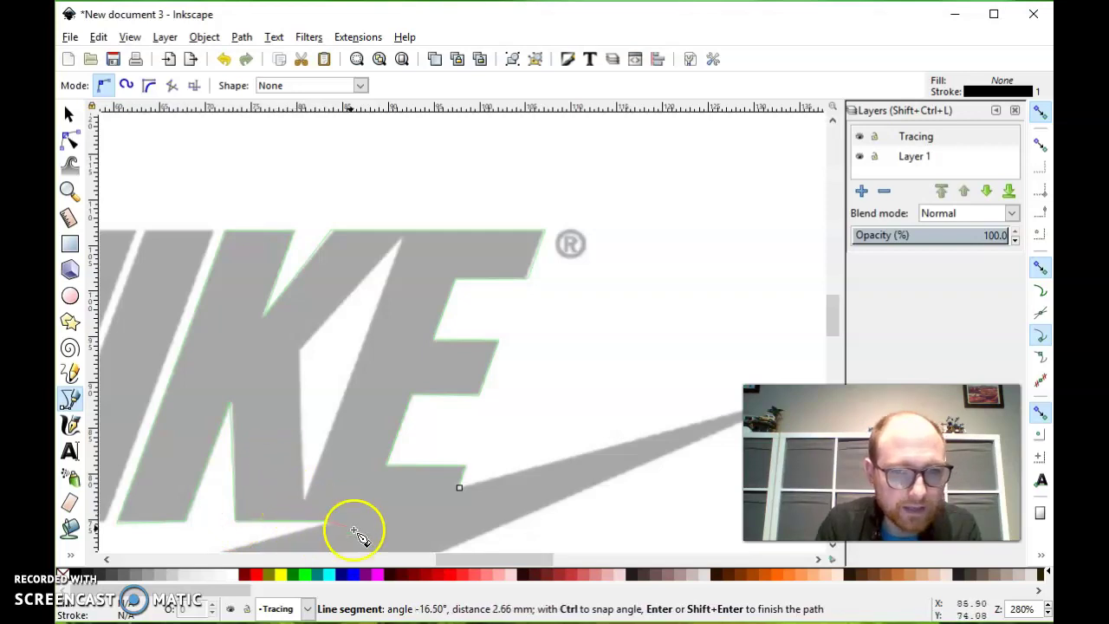
# Add nodes along the swoosh's inner curve under the letters, ending near the ® mark.
pyautogui.moveTo(455, 555); pyautogui.dragTo(420, 561)
pyautogui.scroll(-4, 364, 470)
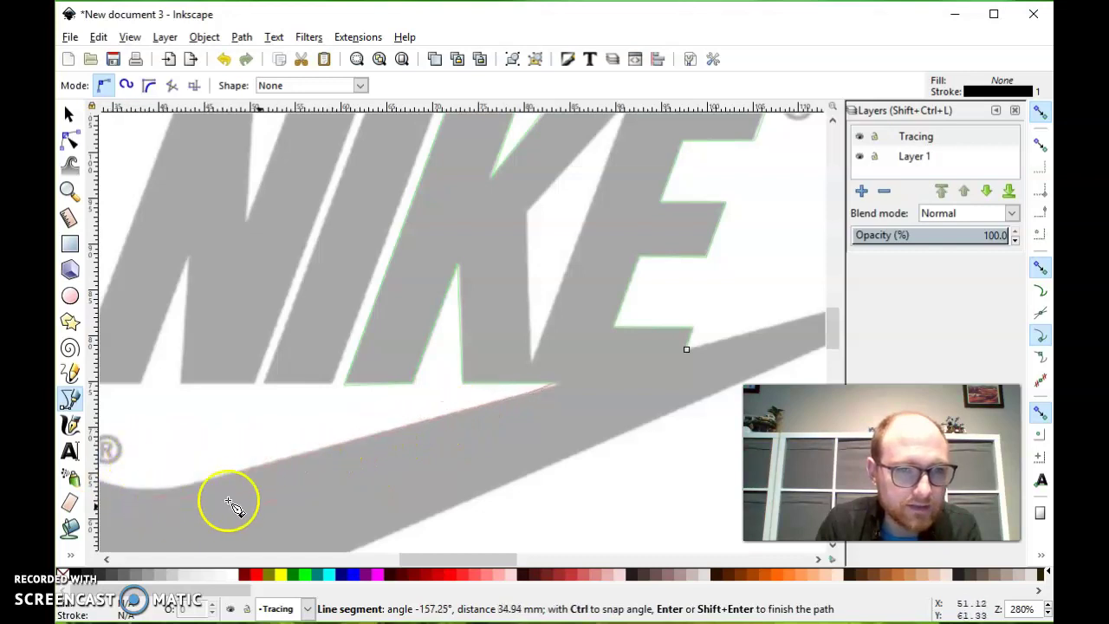
pyautogui.moveTo(471, 555); pyautogui.dragTo(448, 551)
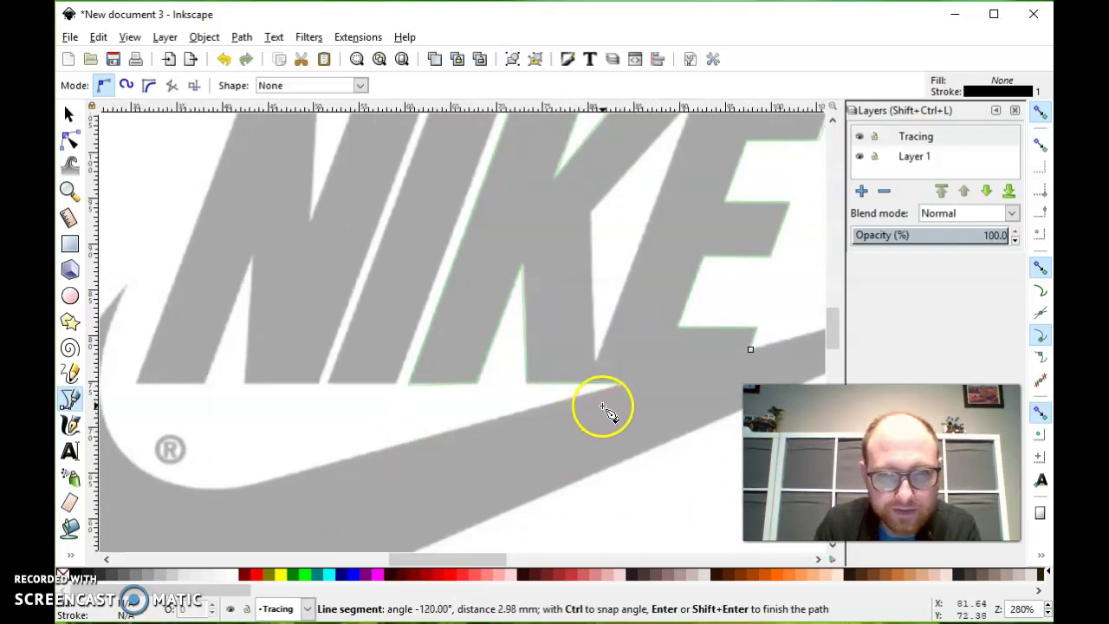
pyautogui.scroll(1, 601, 407)
pyautogui.scroll(1, 607, 410)
pyautogui.scroll(-2, 609, 409)
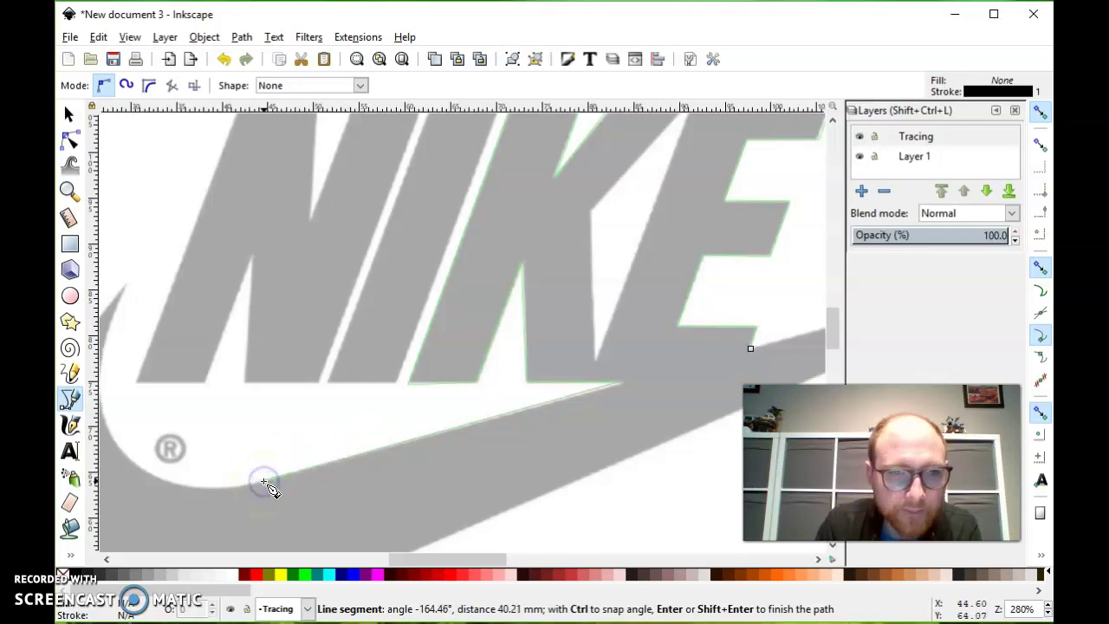
pyautogui.click(265, 483)
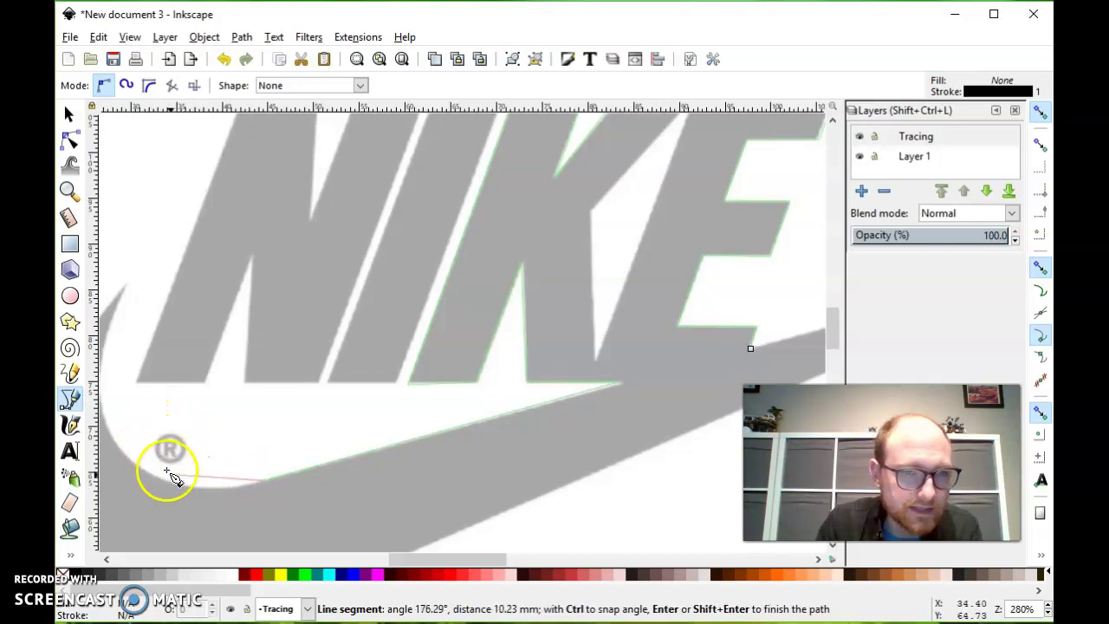
pyautogui.moveTo(409, 562); pyautogui.dragTo(372, 560)
pyautogui.click(468, 487)
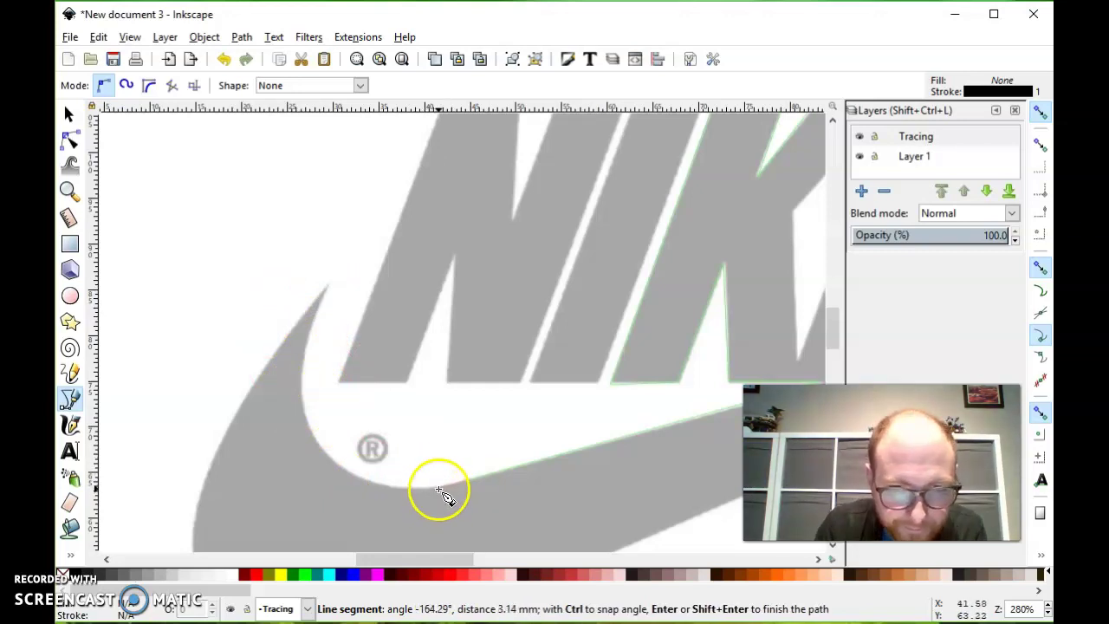
pyautogui.click(445, 487)
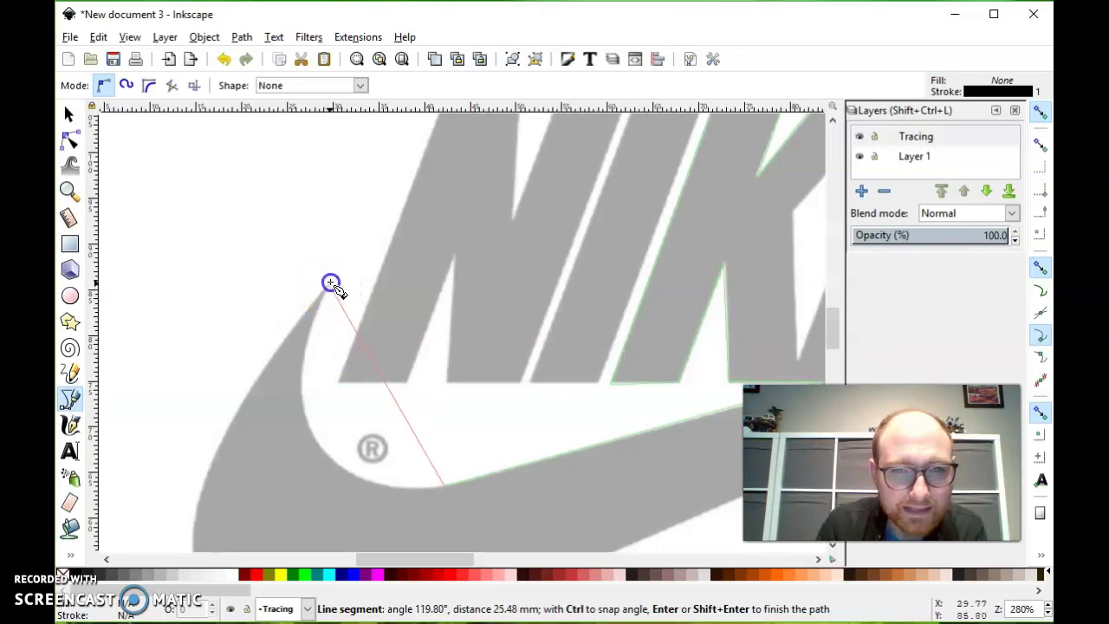
# Drag a curved node up the swoosh's inner bend, tighten its handles to hug the edge, and finish the path.
pyautogui.moveTo(331, 283); pyautogui.dragTo(452, 88)
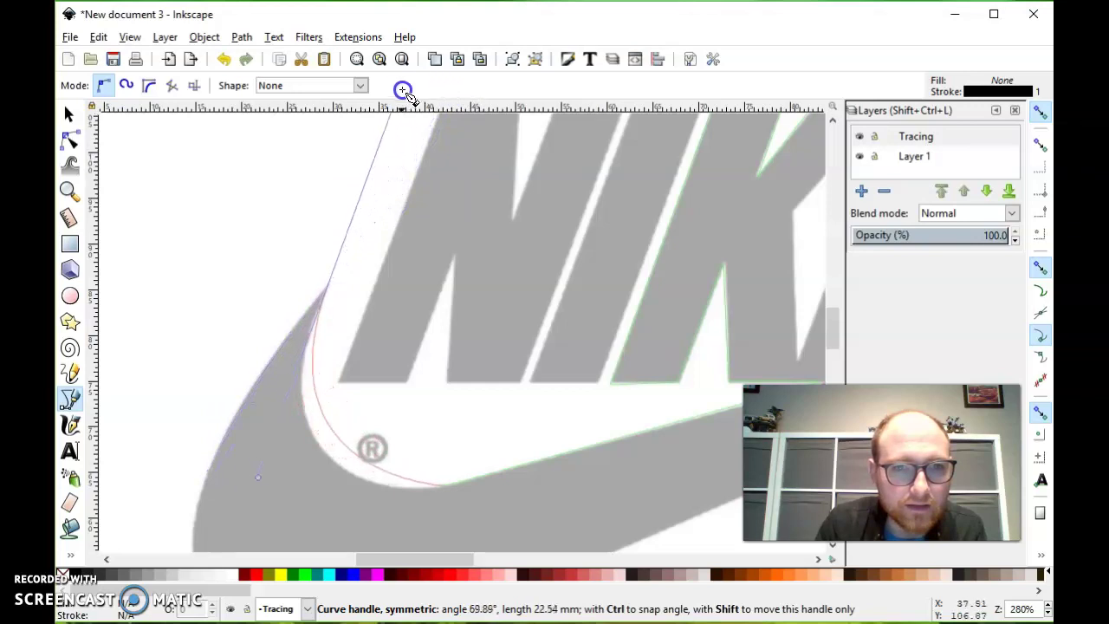
pyautogui.moveTo(315, 114); pyautogui.dragTo(344, 106)
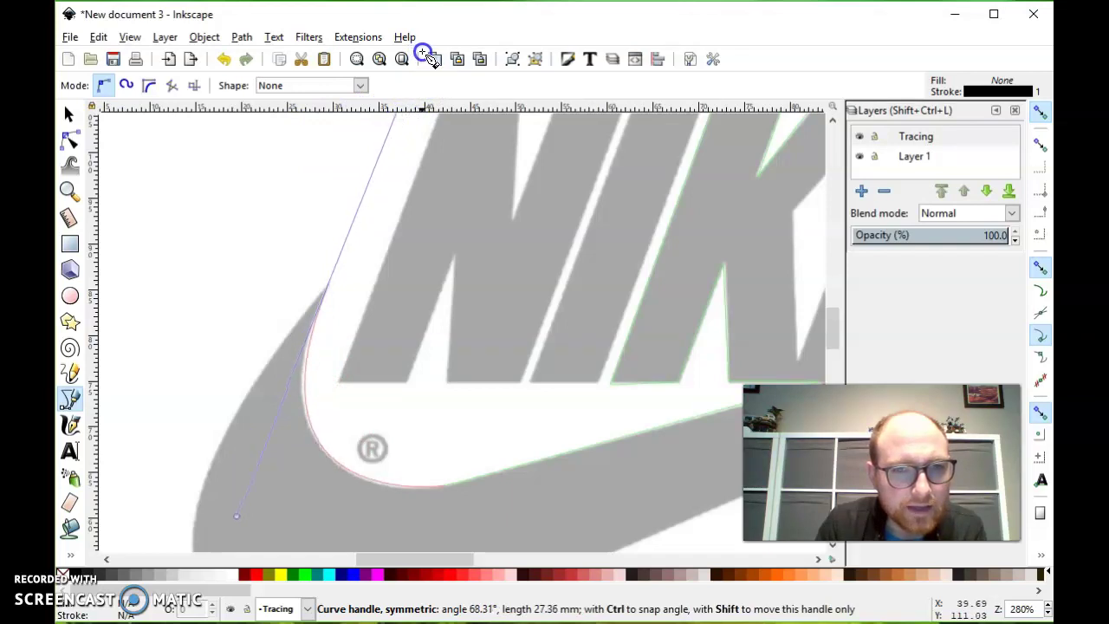
pyautogui.moveTo(433, 57)
pyautogui.mouseDown()
pyautogui.moveTo(344, 236)
pyautogui.moveTo(389, 141)
pyautogui.moveTo(386, 112)
pyautogui.moveTo(428, 95)
pyautogui.moveTo(403, 43)
pyautogui.moveTo(436, 55)
pyautogui.moveTo(367, 272)
pyautogui.moveTo(477, 229)
pyautogui.moveTo(453, 320)
pyautogui.moveTo(391, 347)
pyautogui.moveTo(363, 307)
pyautogui.moveTo(361, 448)
pyautogui.moveTo(364, 416)
pyautogui.moveTo(429, 323)
pyautogui.moveTo(546, 300)
pyautogui.moveTo(213, 311)
pyautogui.moveTo(404, 286)
pyautogui.moveTo(403, 42)
pyautogui.moveTo(437, 59)
pyautogui.mouseUp()
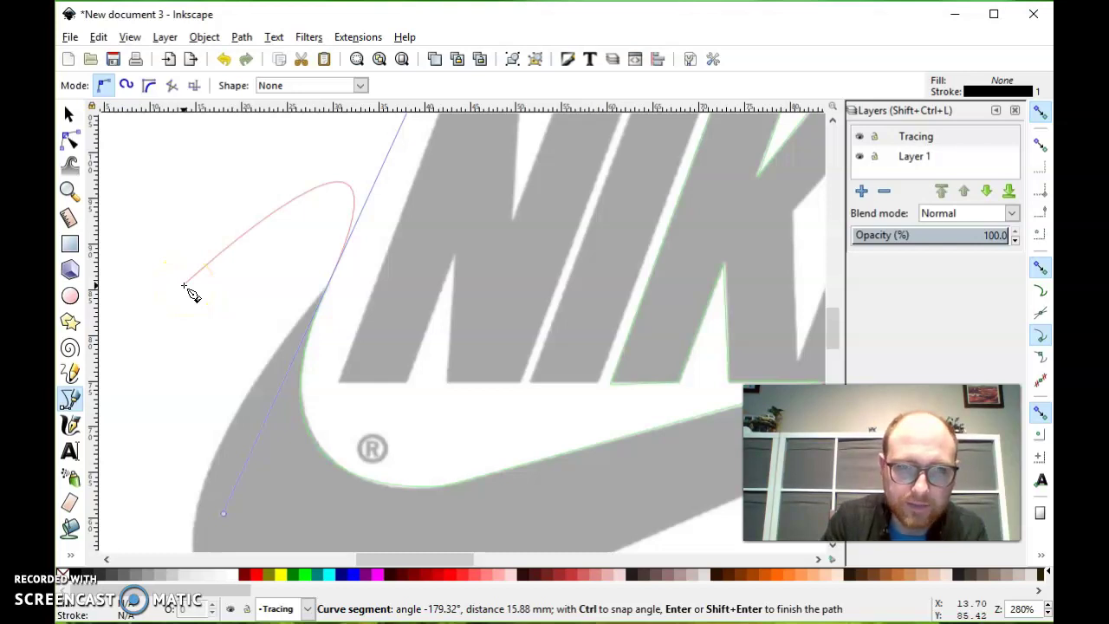
pyautogui.press('Return')
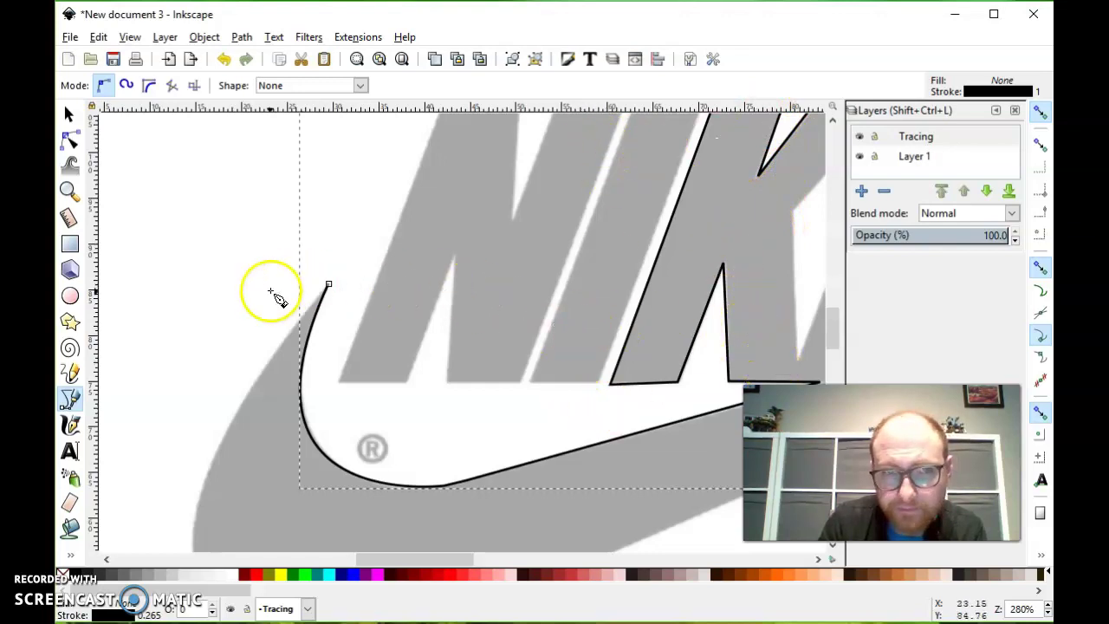
# Resume the path at the tip node and add a curved node down the swoosh's outer edge.
pyautogui.click(331, 287)
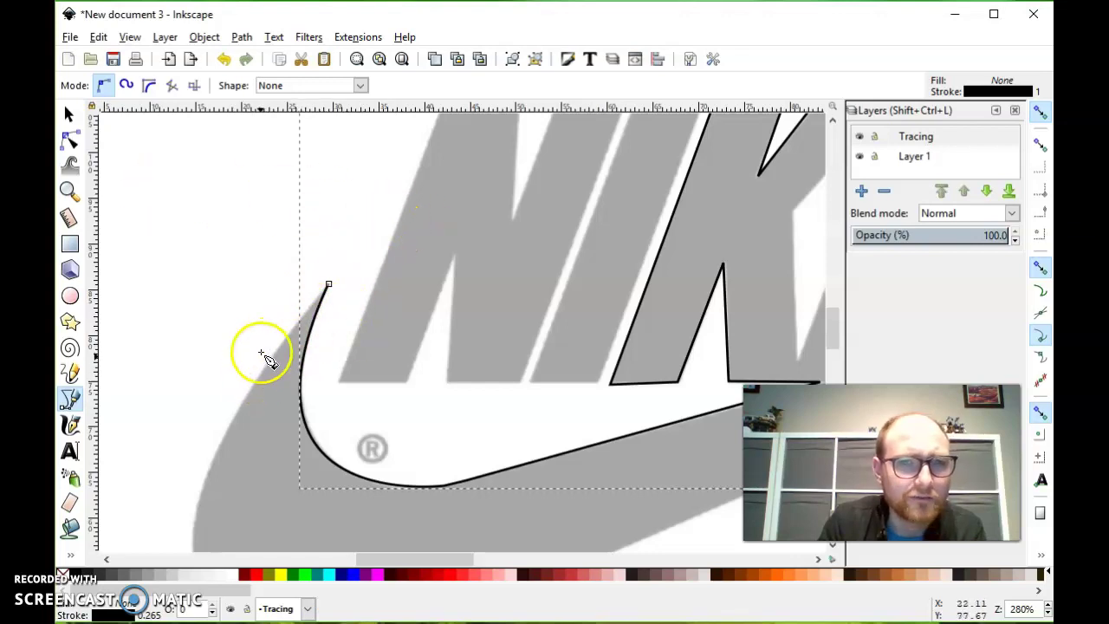
pyautogui.scroll(-4, 262, 384)
pyautogui.scroll(2, 264, 372)
pyautogui.scroll(1, 264, 338)
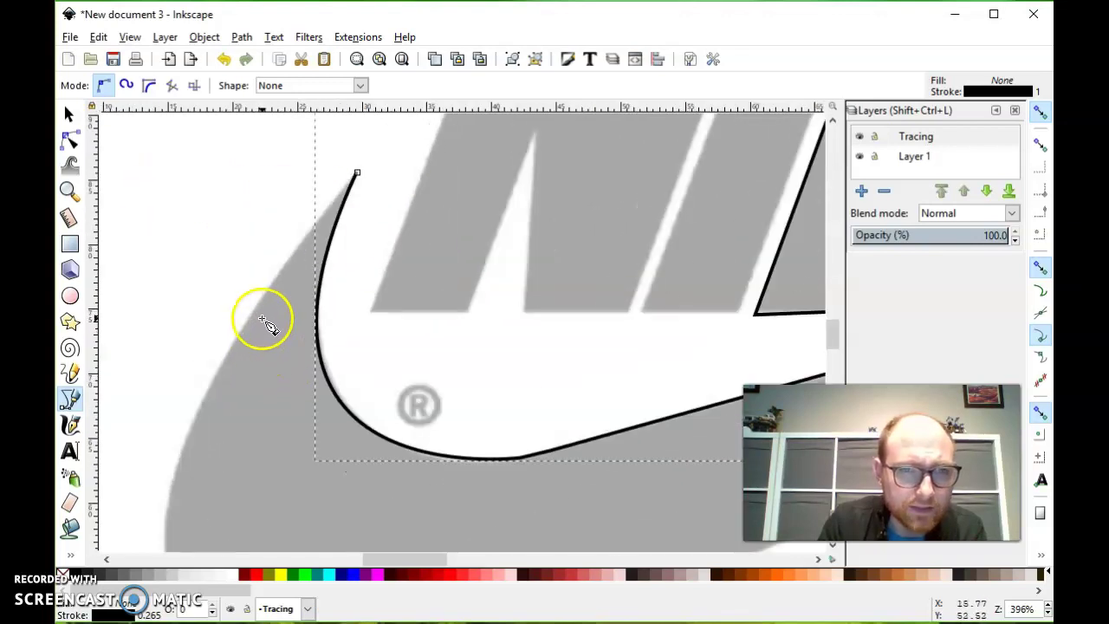
pyautogui.click(357, 173)
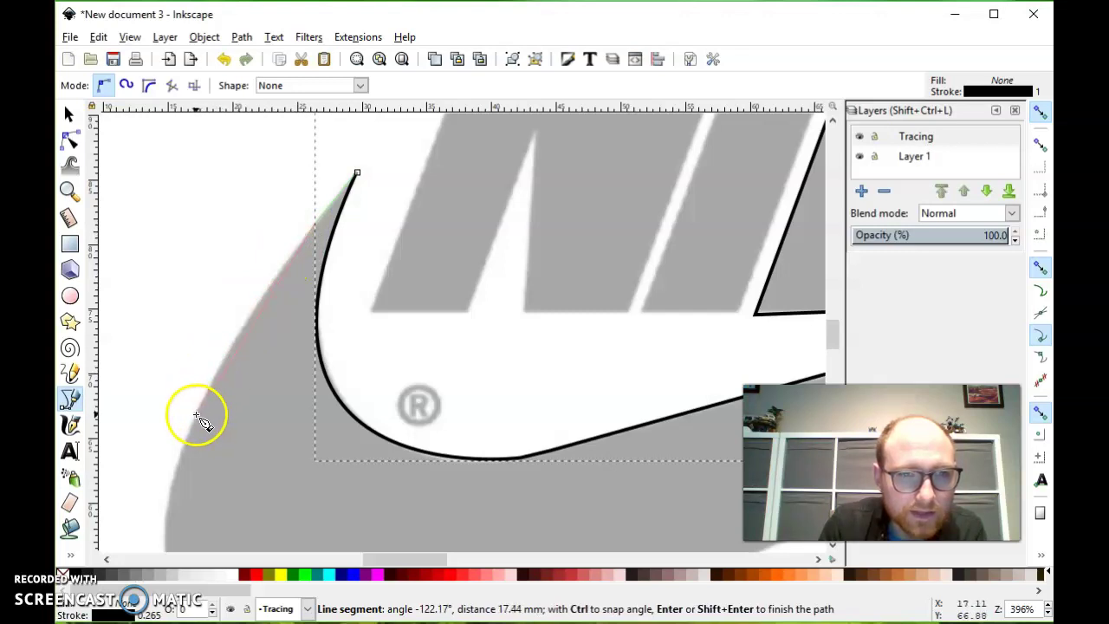
pyautogui.moveTo(196, 416); pyautogui.dragTo(162, 490)
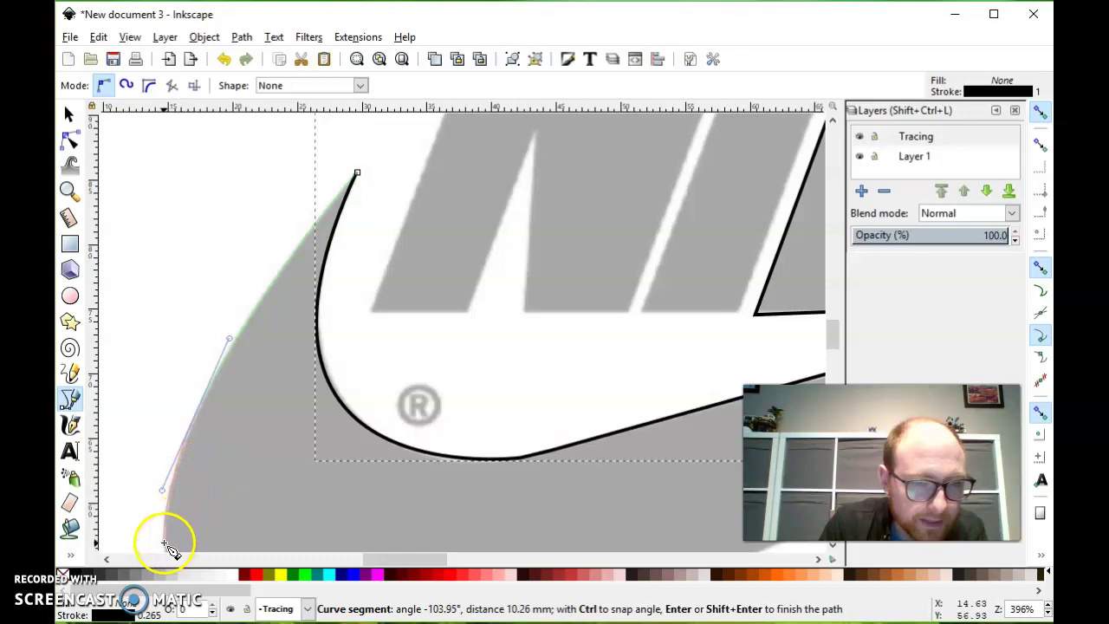
pyautogui.rightClick(143, 405)
# Extend the path with a curve around the swoosh's rounded bottom-left.
pyautogui.scroll(-4, 216, 388)
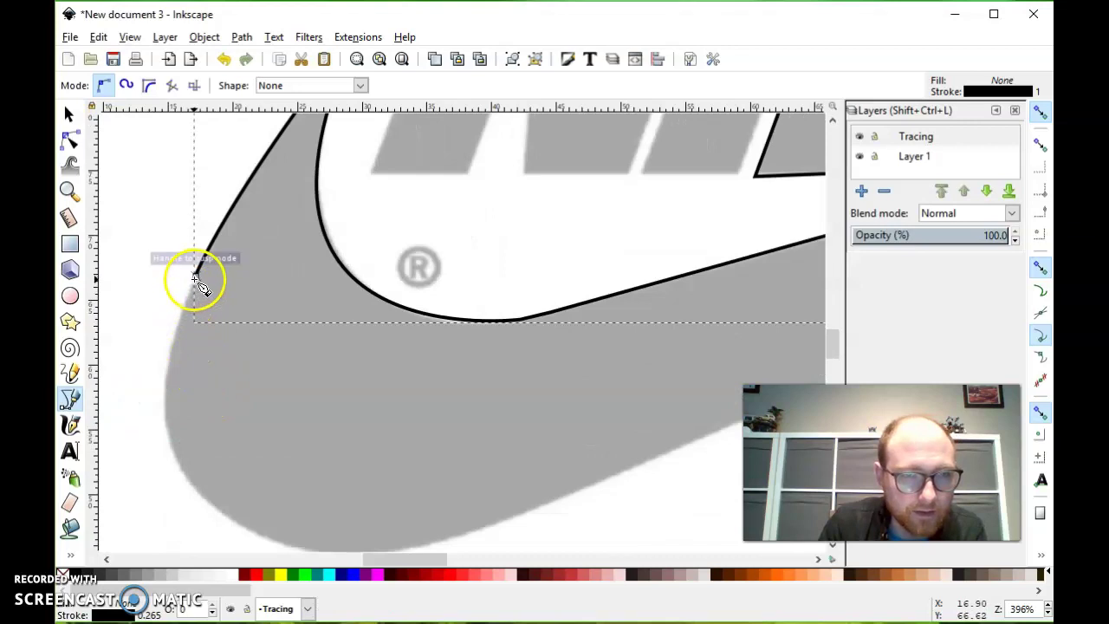
pyautogui.click(196, 277)
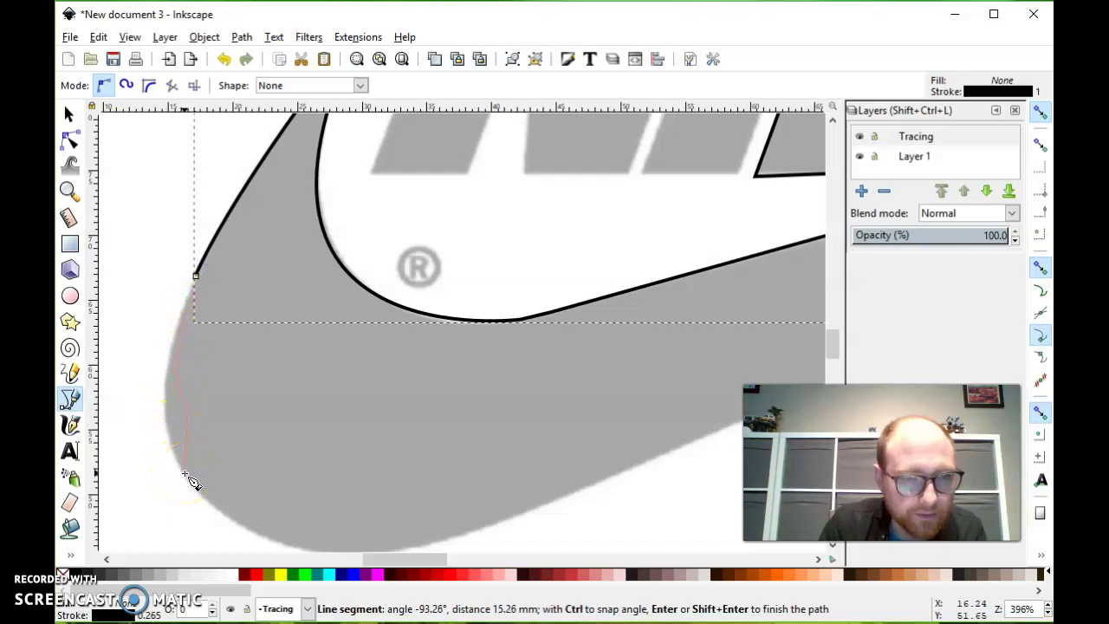
pyautogui.moveTo(185, 476); pyautogui.dragTo(239, 534)
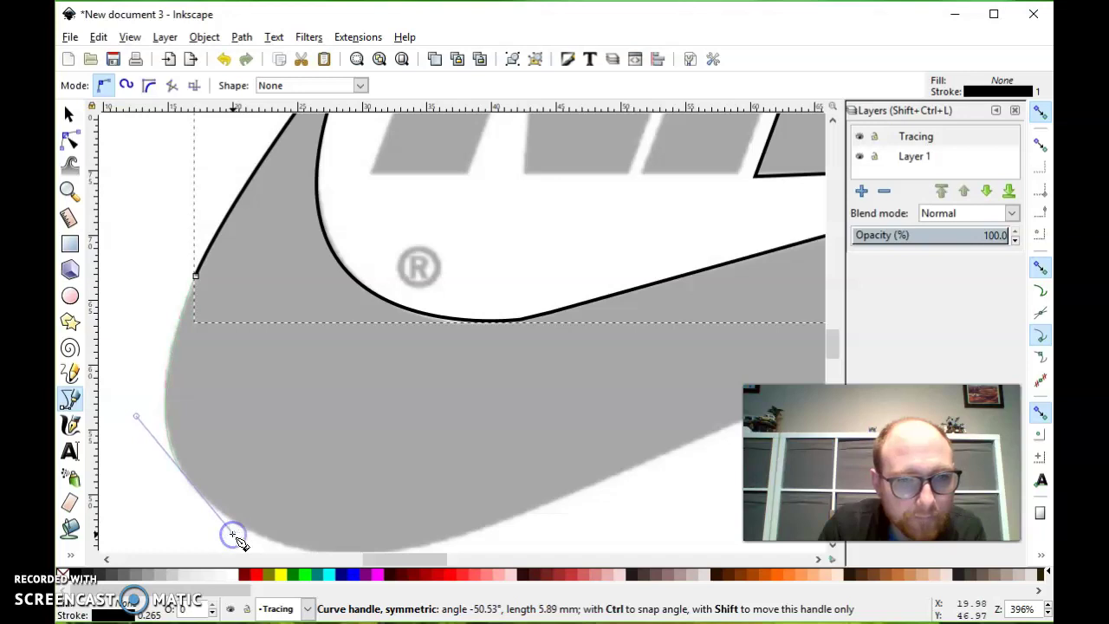
pyautogui.moveTo(237, 537); pyautogui.dragTo(243, 525)
pyautogui.press('Return')
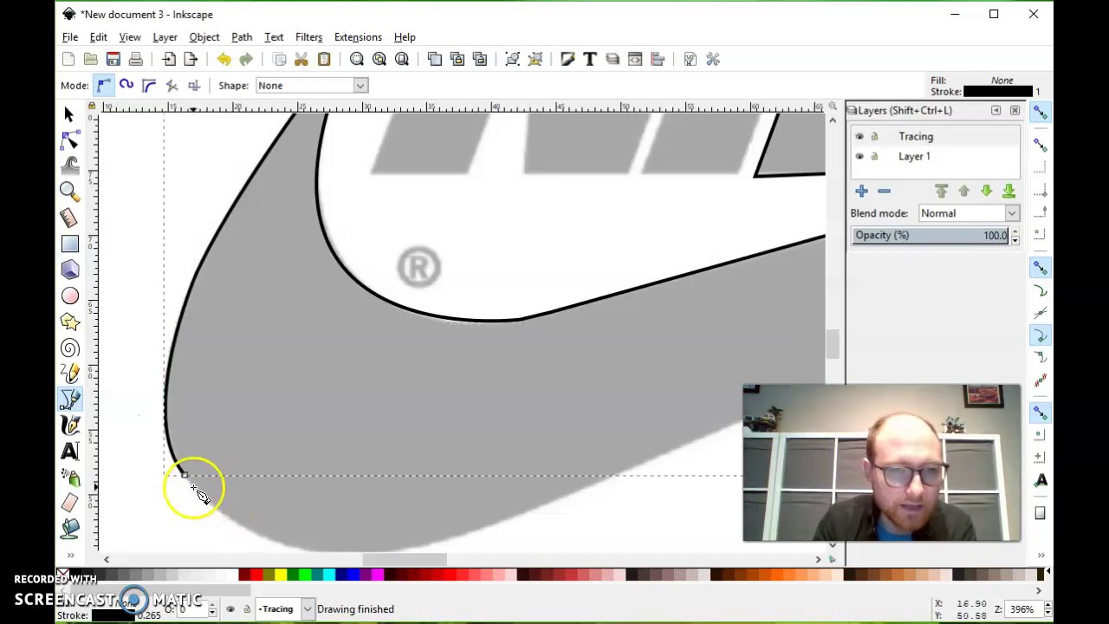
# Continue the outline with a curved node bent along the swoosh's bottom edge.
pyautogui.scroll(-4, 200, 494)
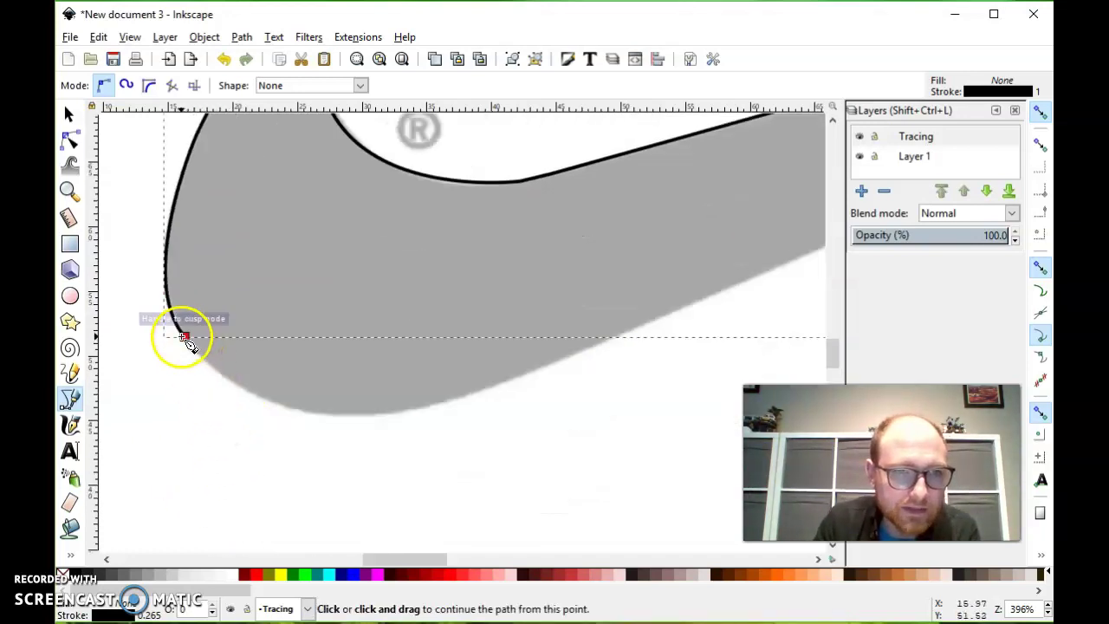
pyautogui.click(185, 337)
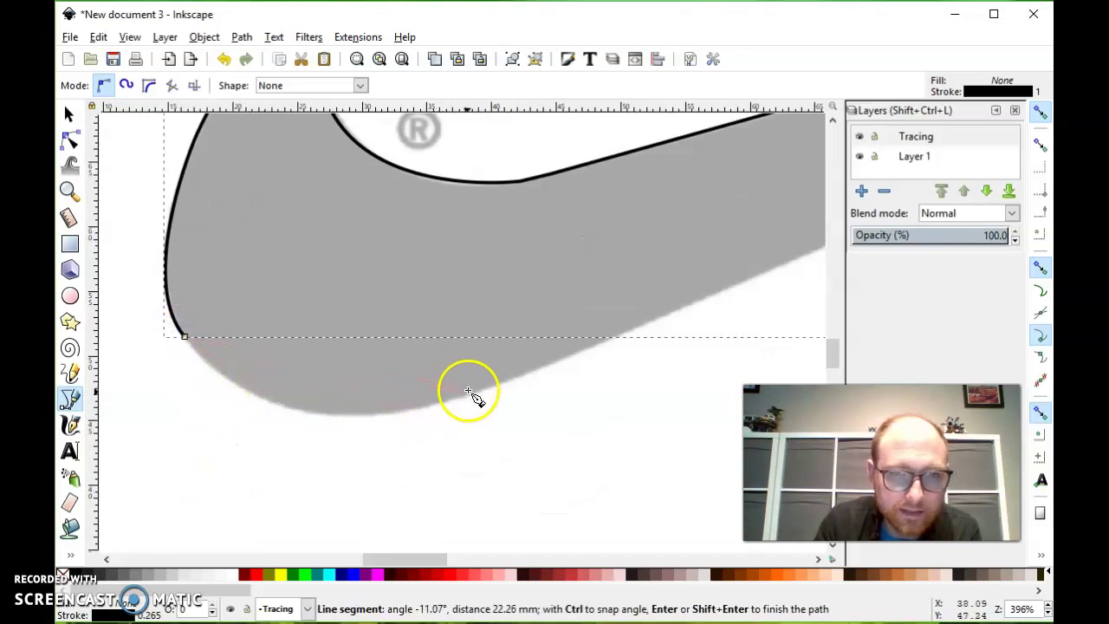
pyautogui.moveTo(463, 398); pyautogui.dragTo(467, 389)
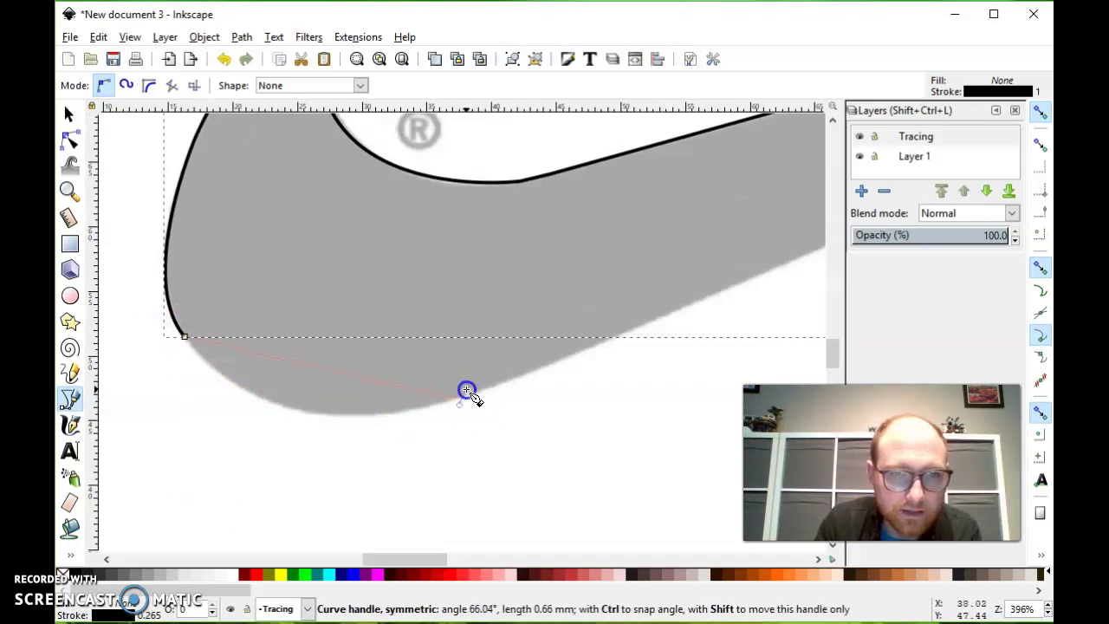
pyautogui.moveTo(529, 358); pyautogui.dragTo(671, 334)
pyautogui.rightClick(672, 335)
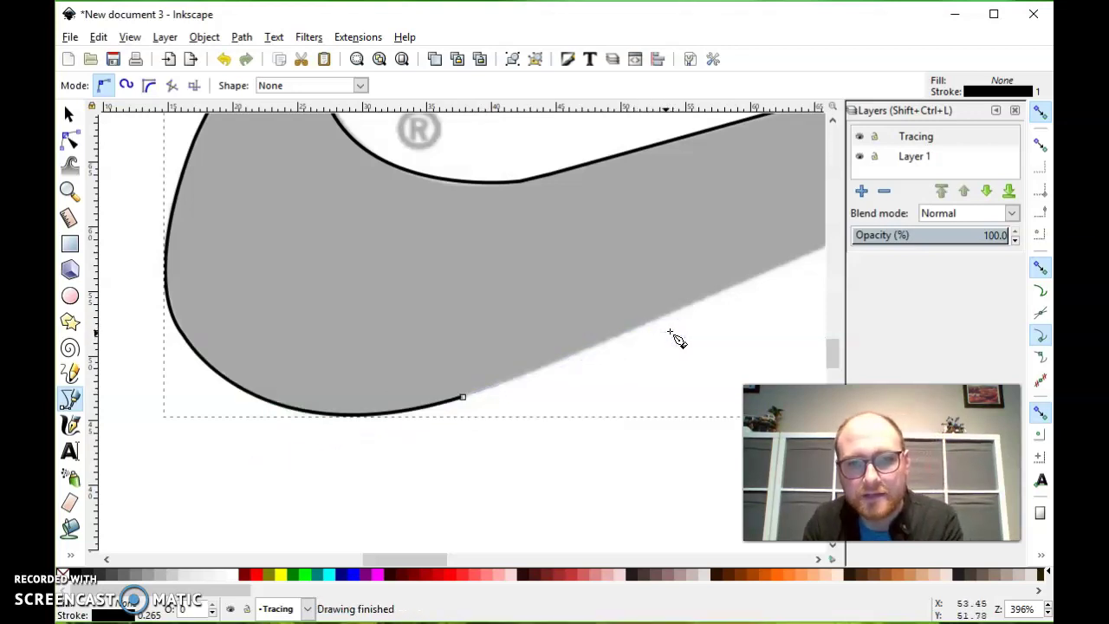
# Resume the path and place nodes up the swoosh's lower edge toward its right end.
pyautogui.click(464, 398)
pyautogui.click(463, 399)
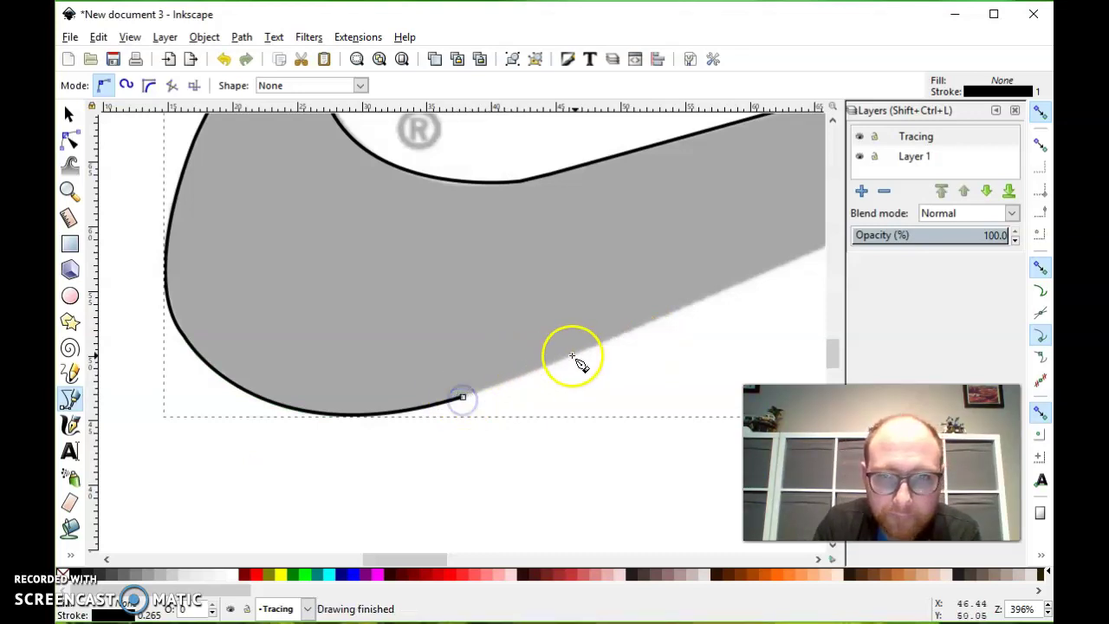
pyautogui.click(464, 398)
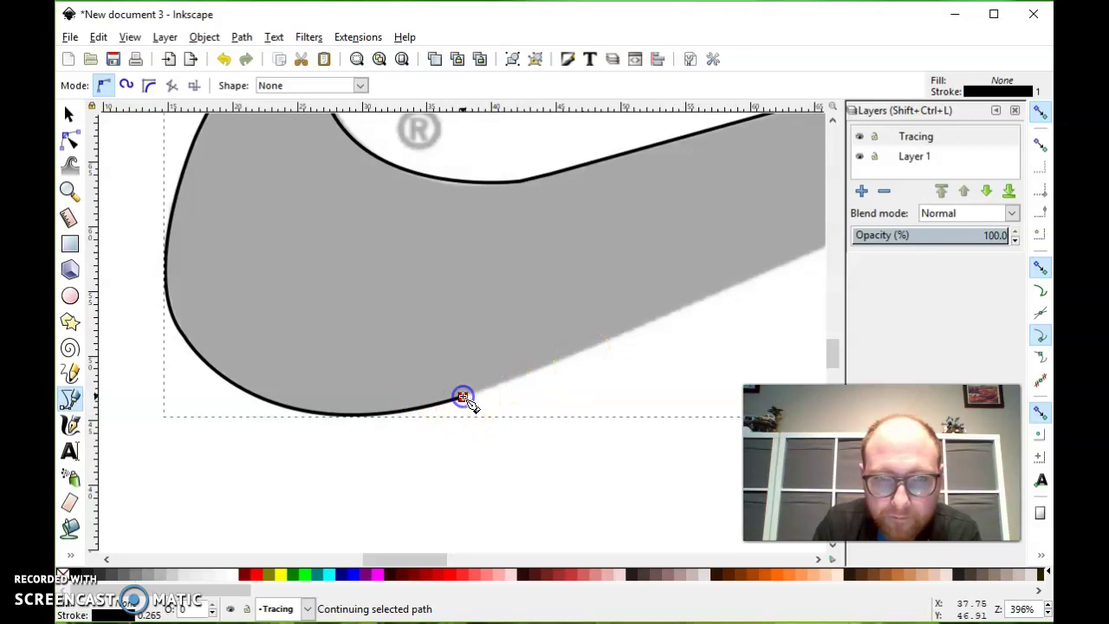
pyautogui.click(585, 351)
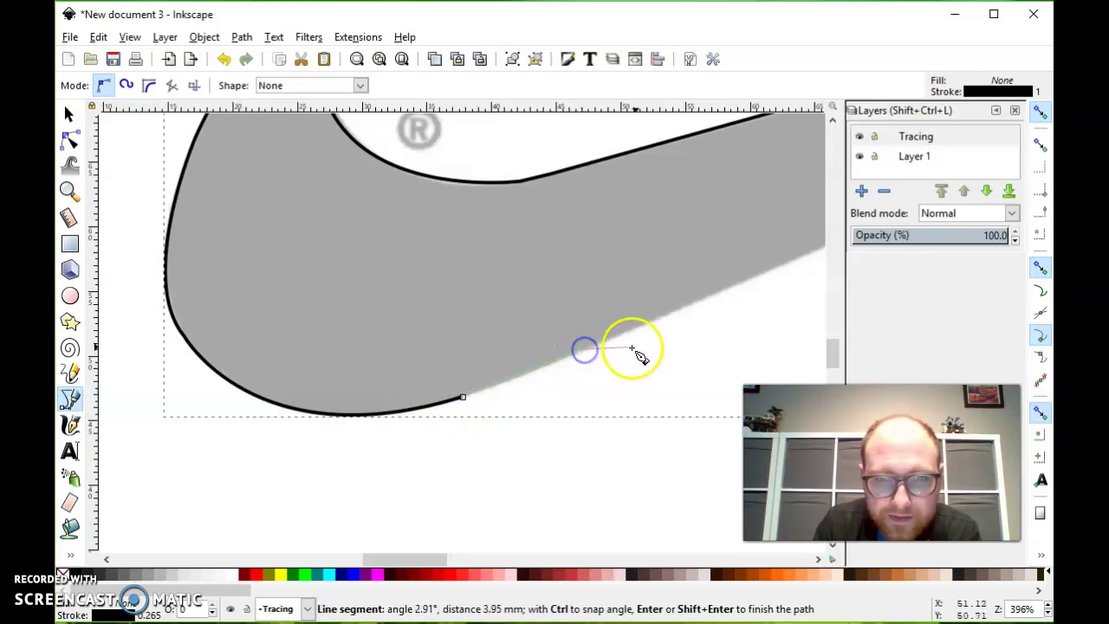
pyautogui.click(801, 262)
pyautogui.moveTo(429, 560); pyautogui.dragTo(487, 542)
pyautogui.scroll(4, 420, 363)
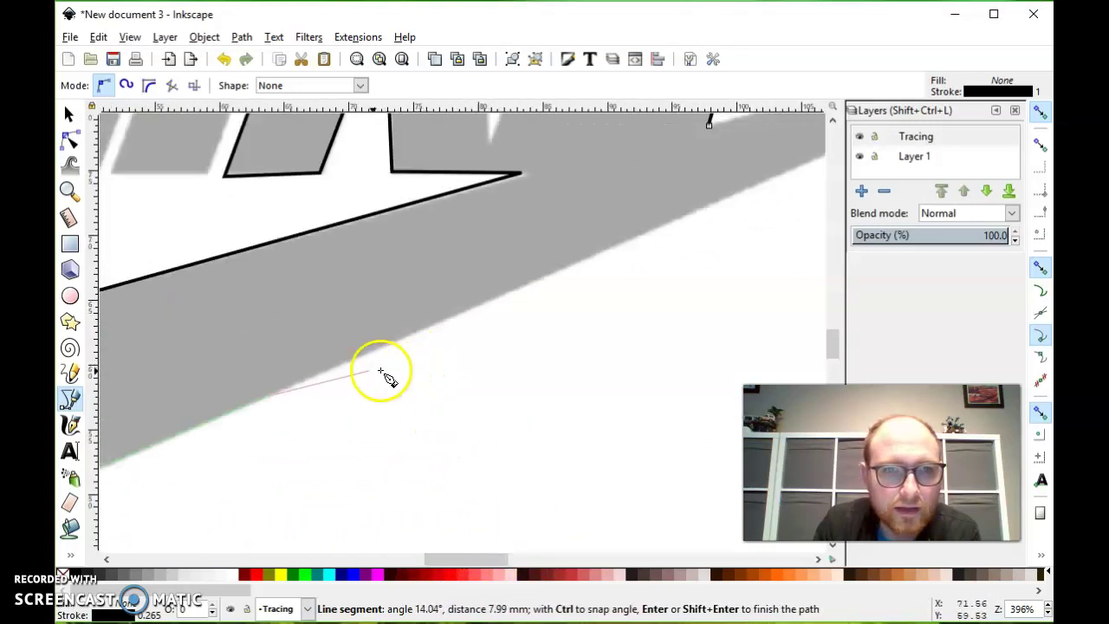
pyautogui.click(697, 212)
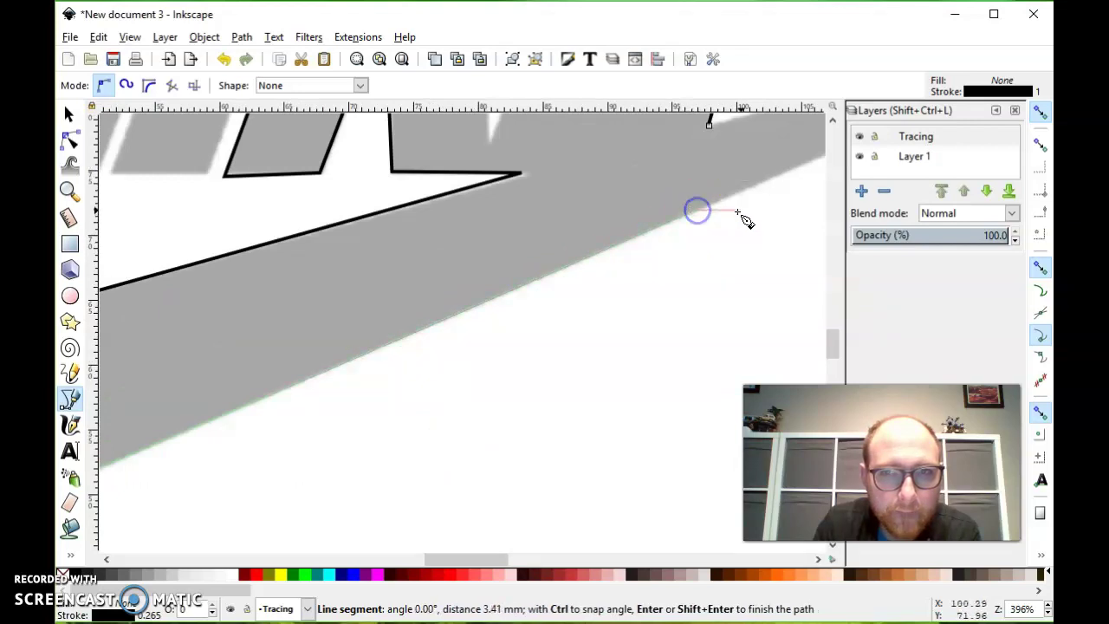
pyautogui.click(819, 160)
pyautogui.moveTo(440, 556); pyautogui.dragTo(490, 553)
pyautogui.scroll(5, 511, 374)
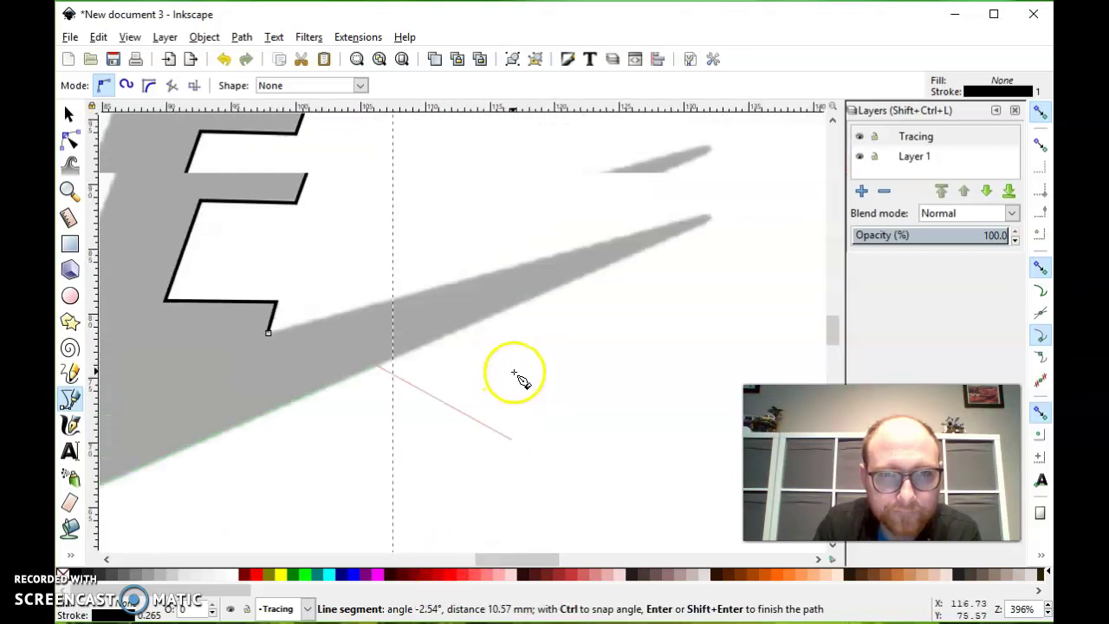
# Place nodes at the swoosh's pointed right tip, curve around its upper edge, and finish the path.
pyautogui.click(711, 224)
pyautogui.click(723, 221)
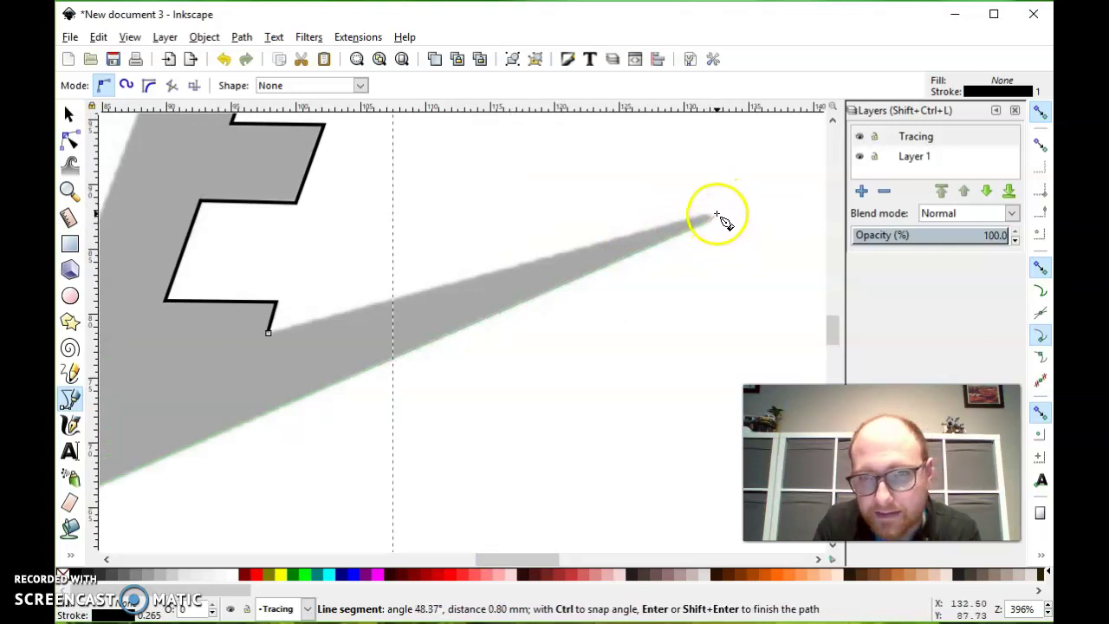
pyautogui.scroll(1, 733, 227)
pyautogui.scroll(3, 736, 231)
pyautogui.scroll(2, 703, 231)
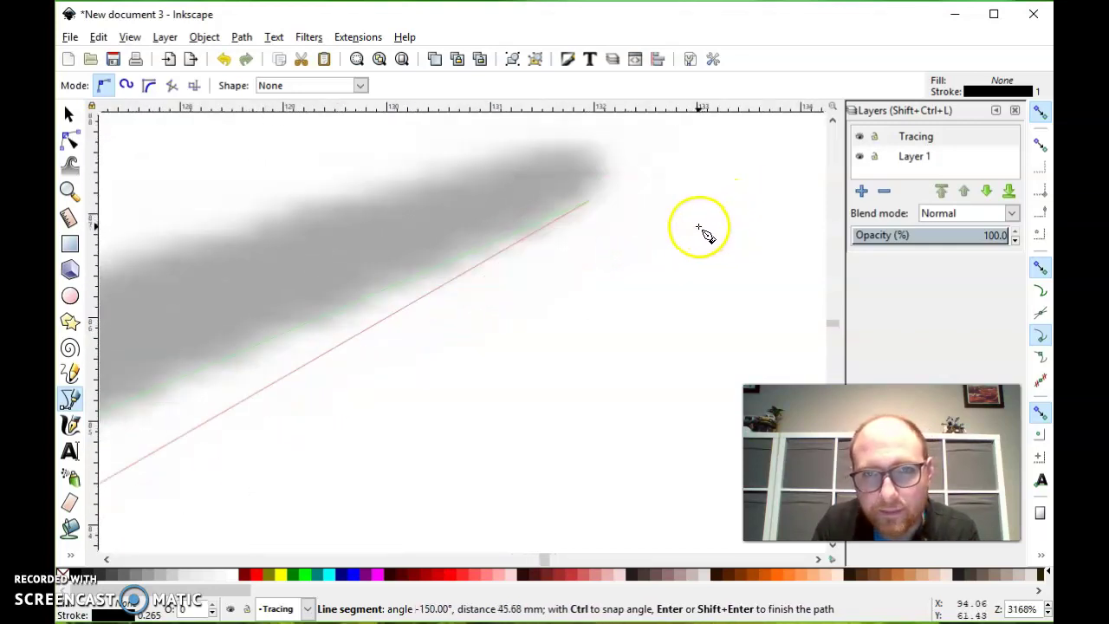
pyautogui.scroll(1, 524, 190)
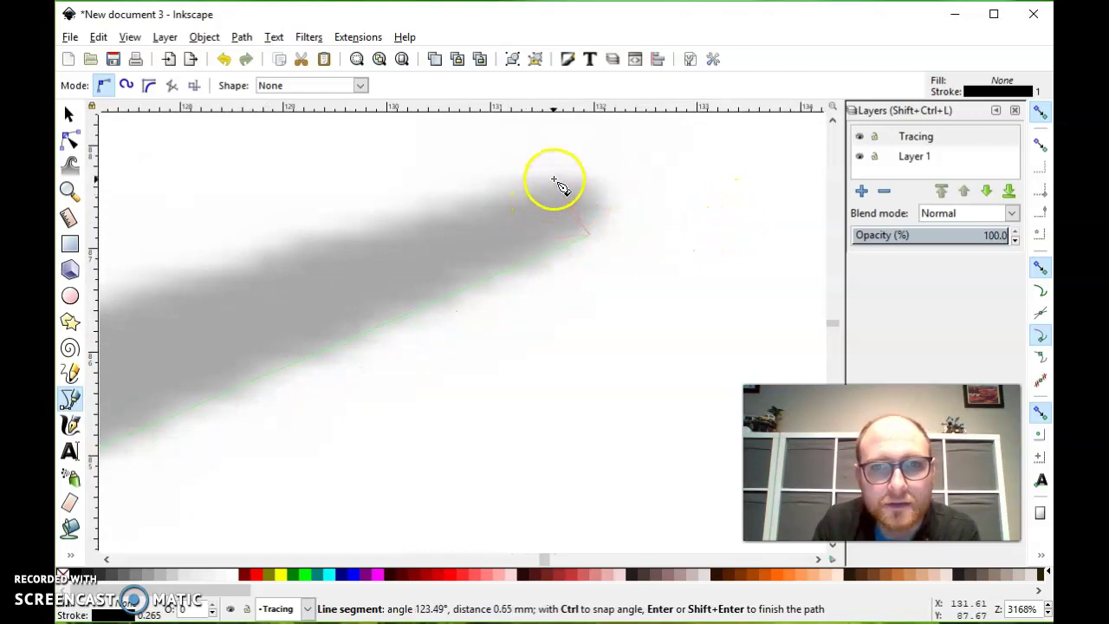
pyautogui.moveTo(555, 178); pyautogui.dragTo(483, 189)
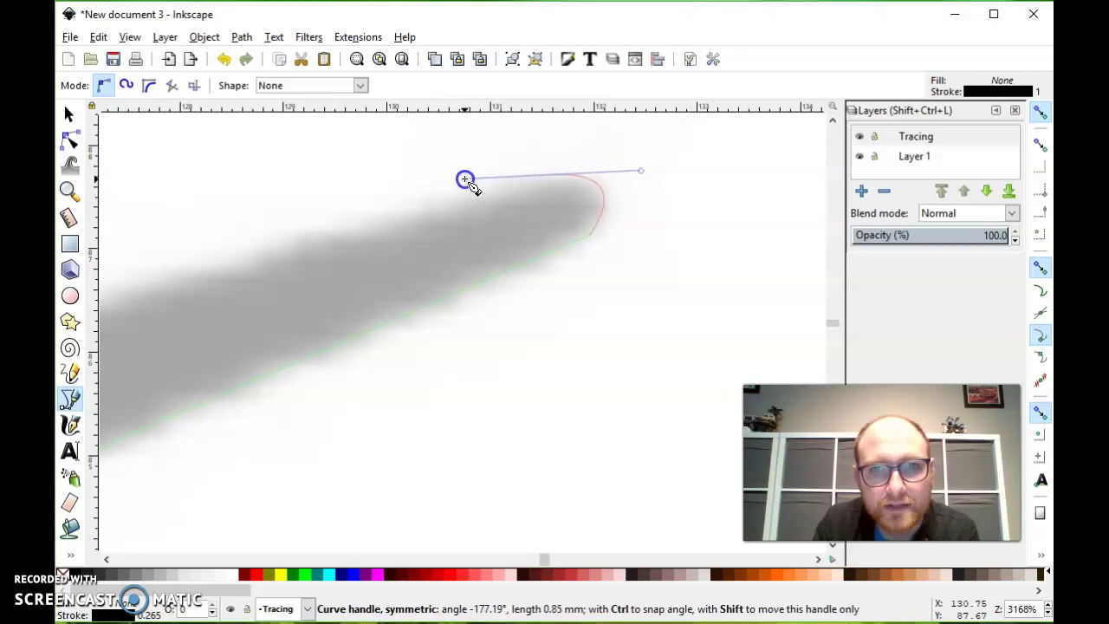
pyautogui.press('Return')
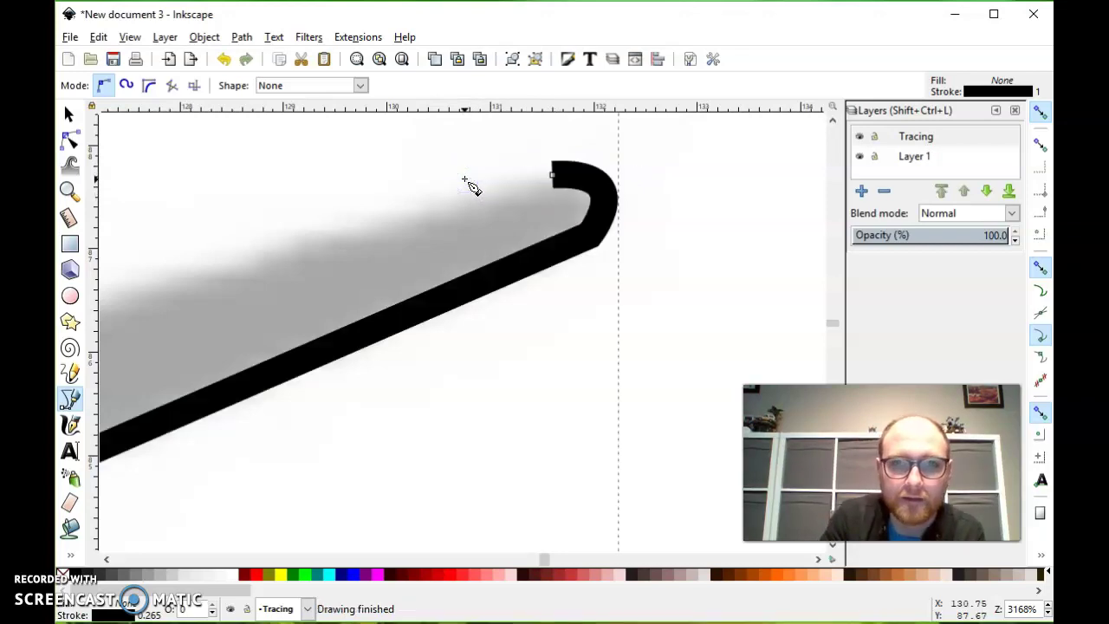
# Continue from the tip endpoint, placing nodes back along the swoosh's upper edge.
pyautogui.click(552, 175)
pyautogui.keyDown('ctrl'); pyautogui.scroll(-3, 223, 274); pyautogui.keyUp('ctrl')
pyautogui.moveTo(539, 558)
pyautogui.mouseDown()
pyautogui.moveTo(516, 552)
pyautogui.moveTo(532, 557)
pyautogui.mouseUp()
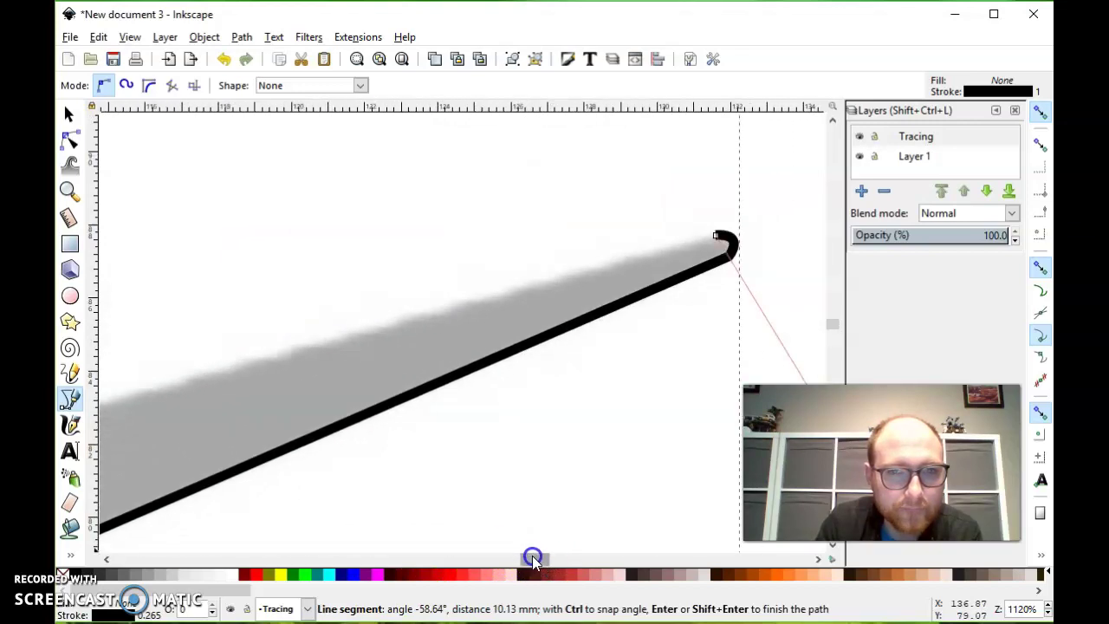
pyautogui.click(236, 365)
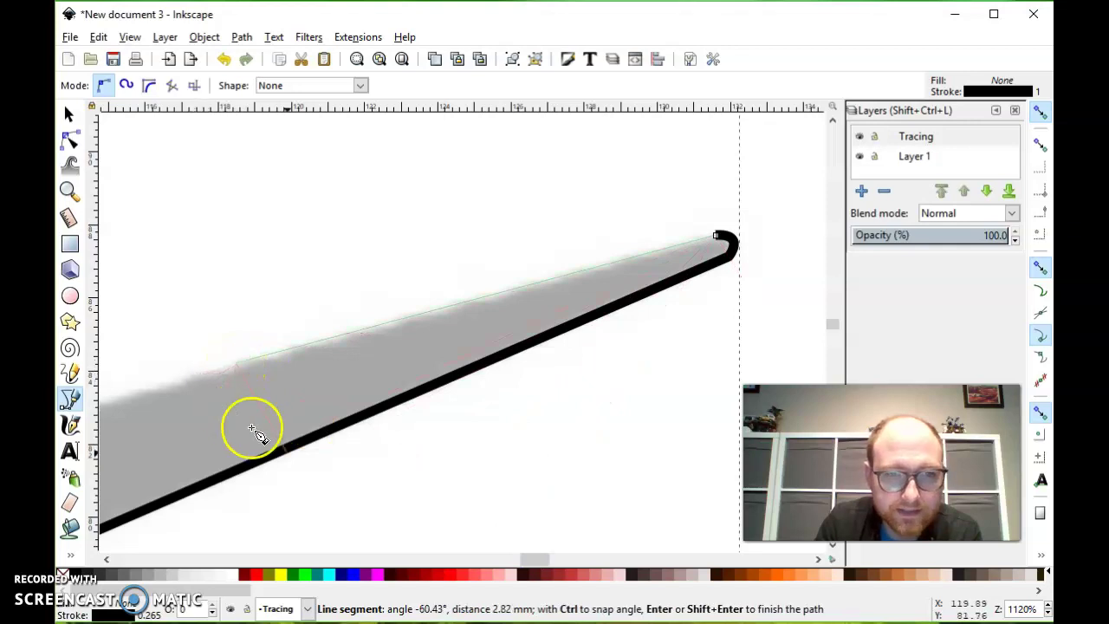
pyautogui.moveTo(536, 562); pyautogui.dragTo(517, 552)
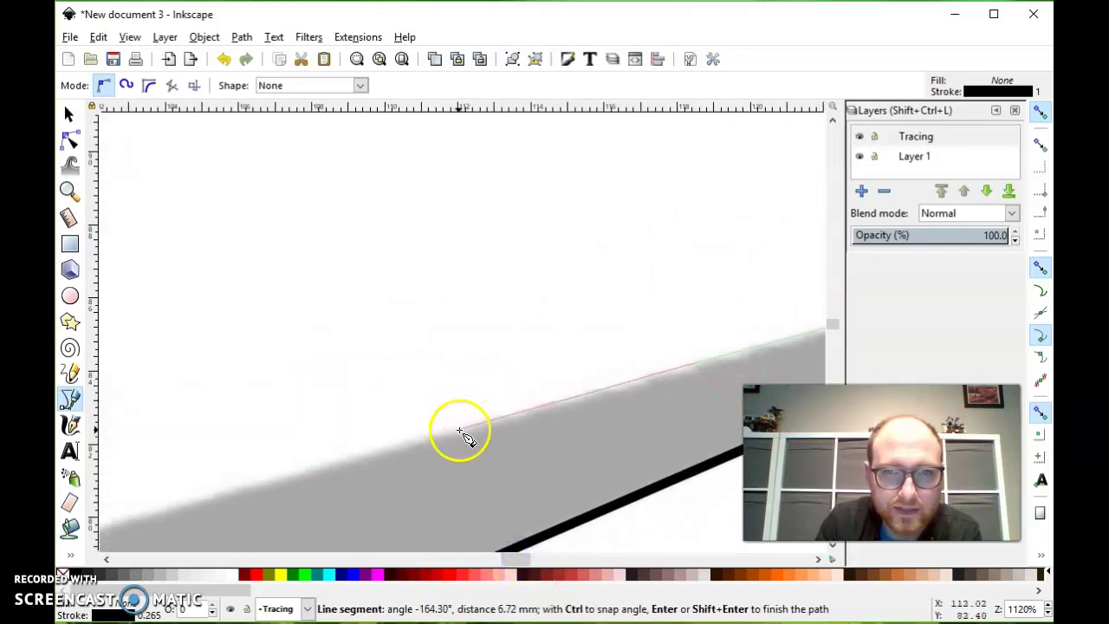
pyautogui.click(454, 433)
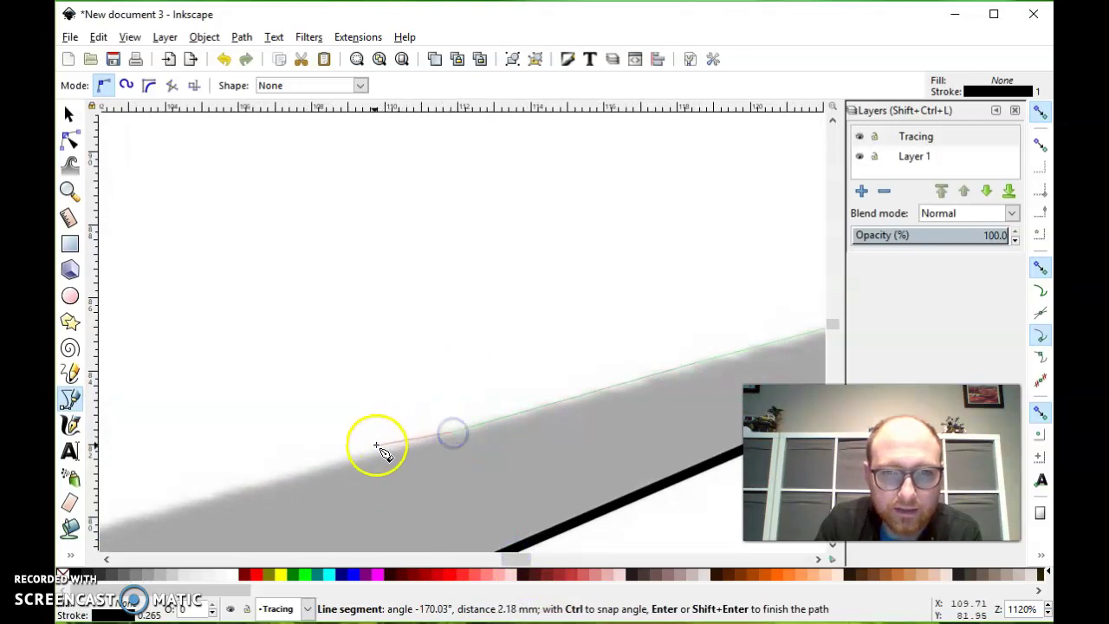
pyautogui.click(286, 482)
pyautogui.moveTo(506, 557); pyautogui.dragTo(497, 560)
pyautogui.scroll(-4, 443, 453)
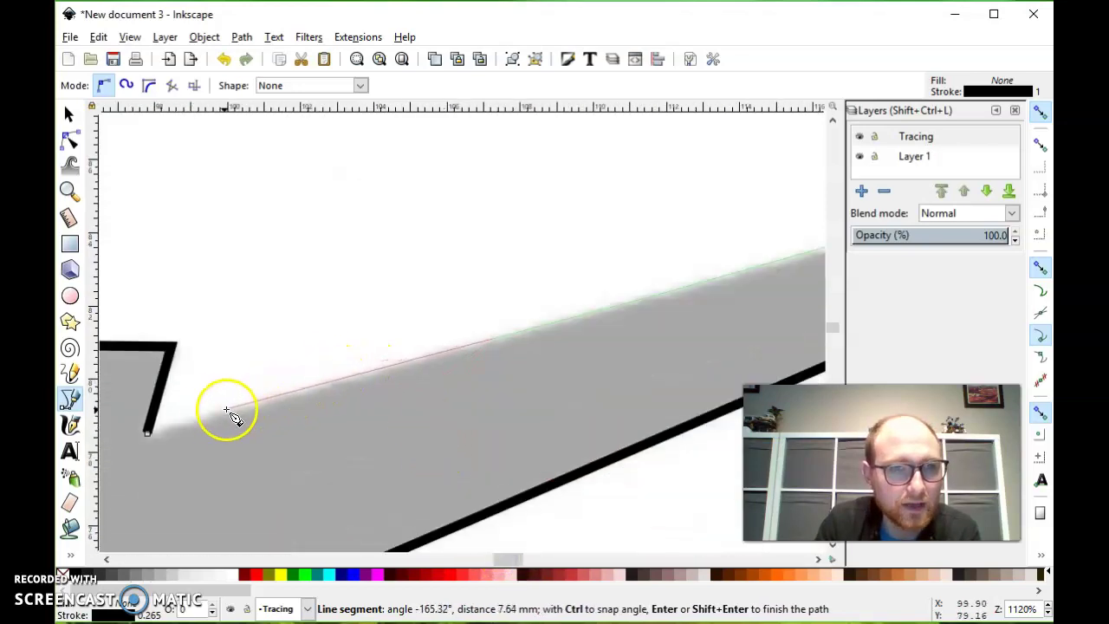
# Close the outline at its starting node in the notch beneath the letters.
pyautogui.click(150, 435)
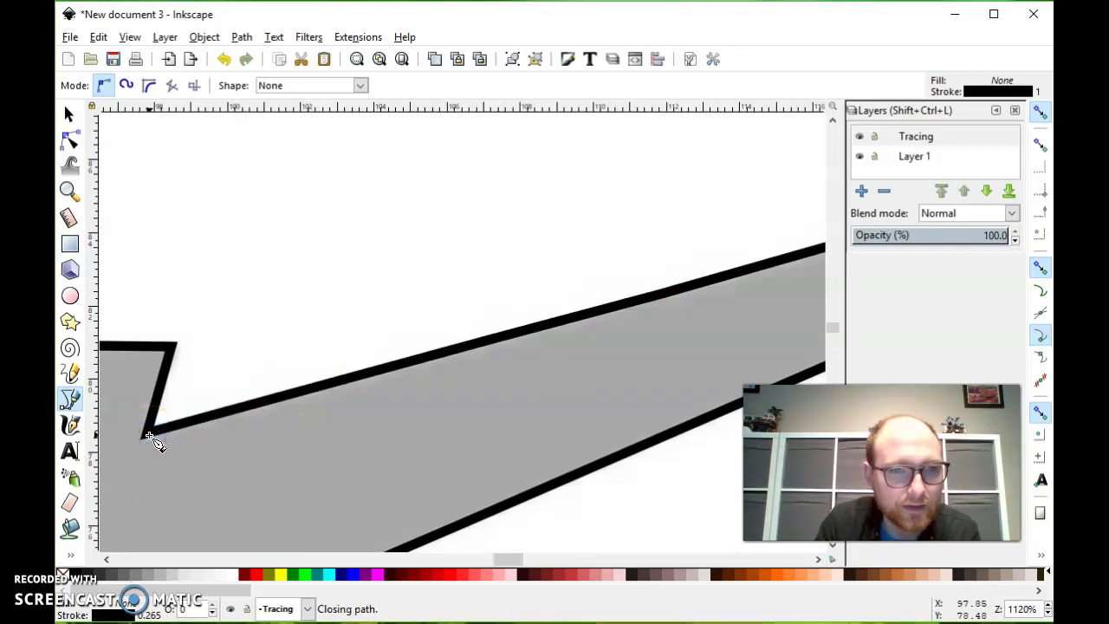
pyautogui.click(161, 433)
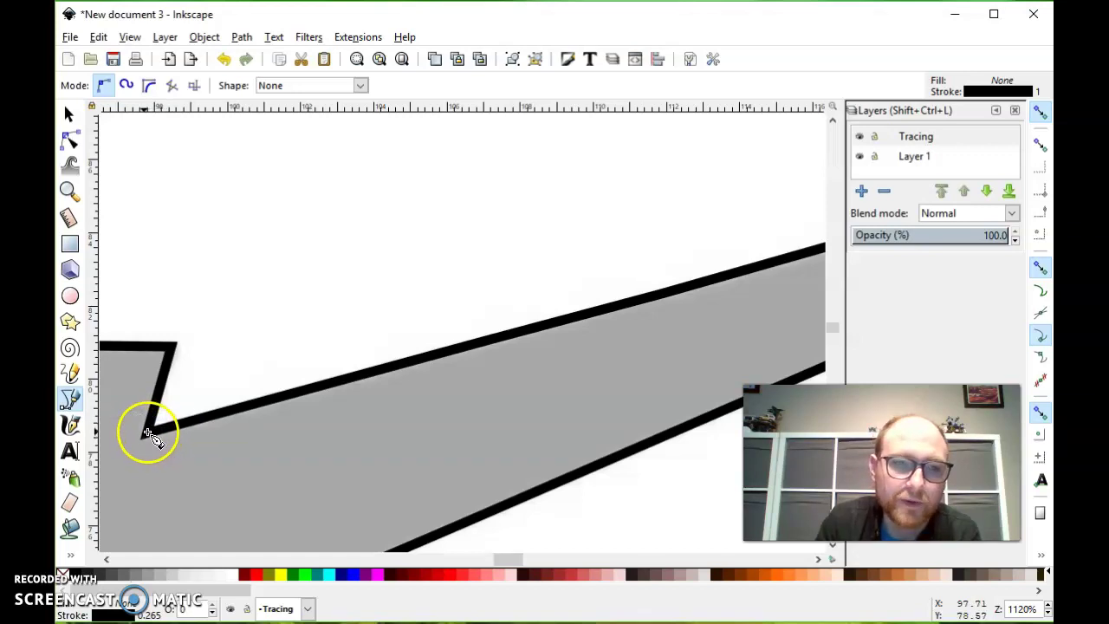
pyautogui.moveTo(496, 560); pyautogui.dragTo(490, 560)
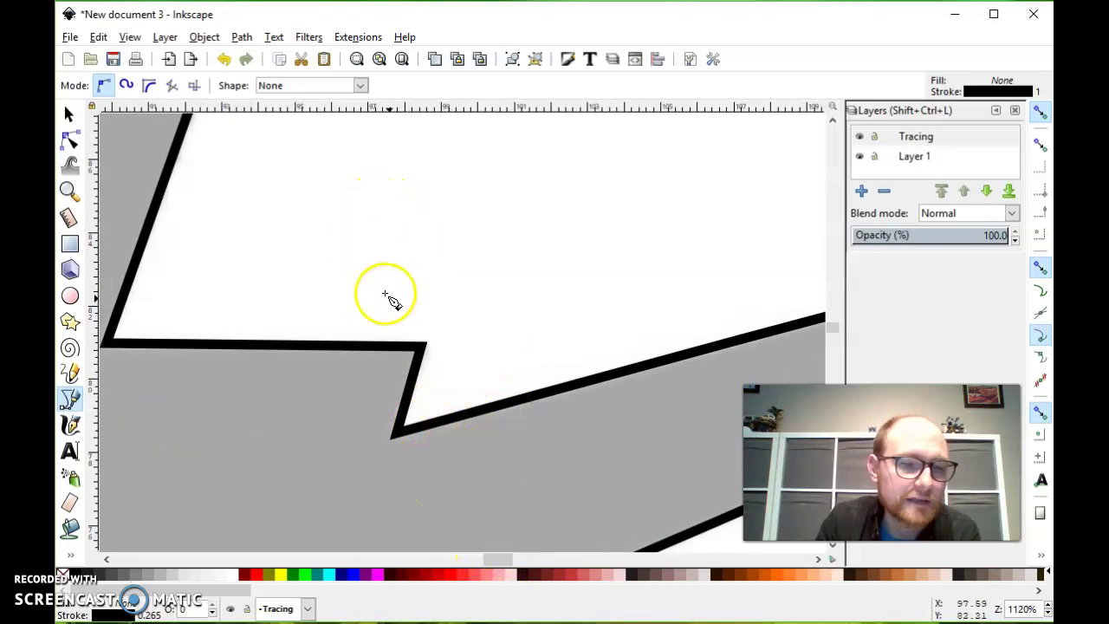
pyautogui.scroll(-4, 460, 352)
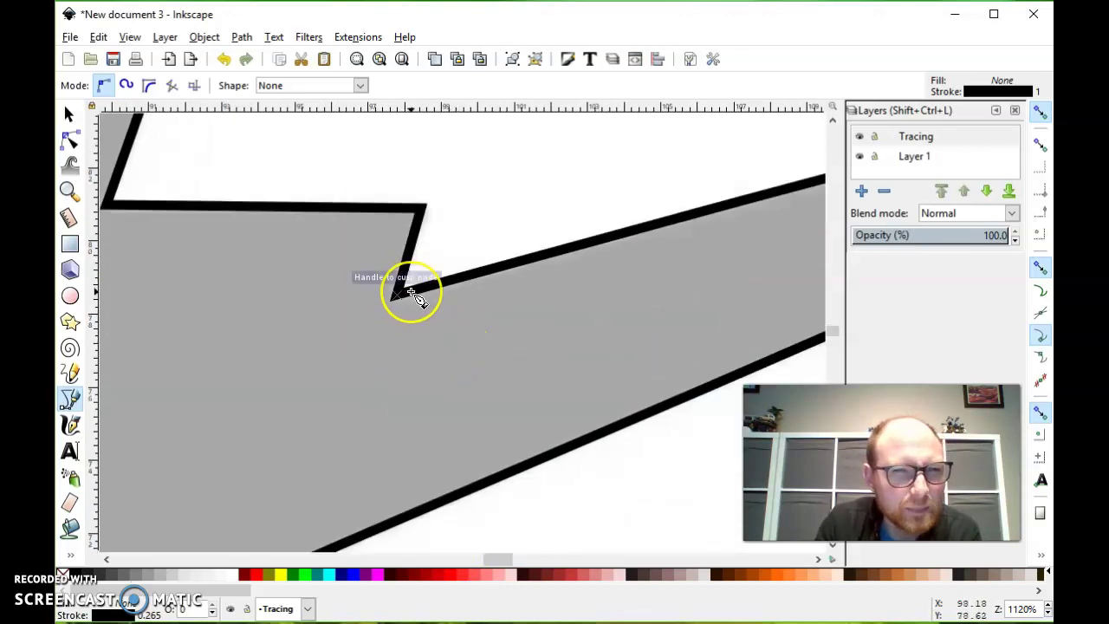
pyautogui.moveTo(411, 293)
pyautogui.mouseDown()
pyautogui.moveTo(404, 285)
pyautogui.moveTo(426, 287)
pyautogui.moveTo(376, 283)
pyautogui.moveTo(408, 304)
pyautogui.mouseUp()
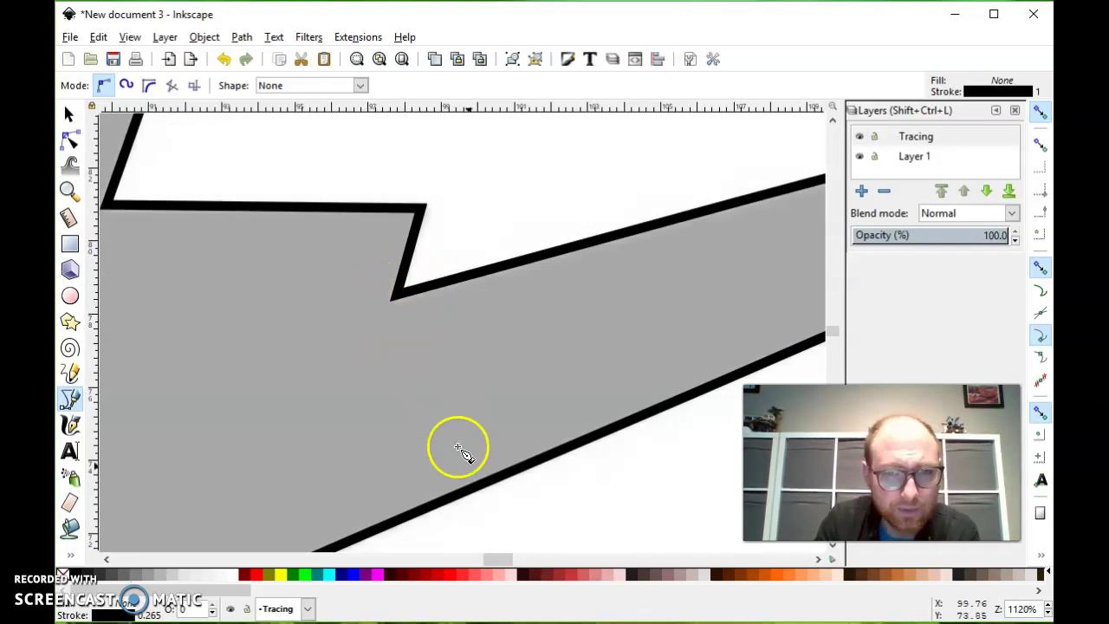
pyautogui.moveTo(511, 559)
pyautogui.mouseDown()
pyautogui.moveTo(501, 557)
pyautogui.moveTo(511, 556)
pyautogui.mouseUp()
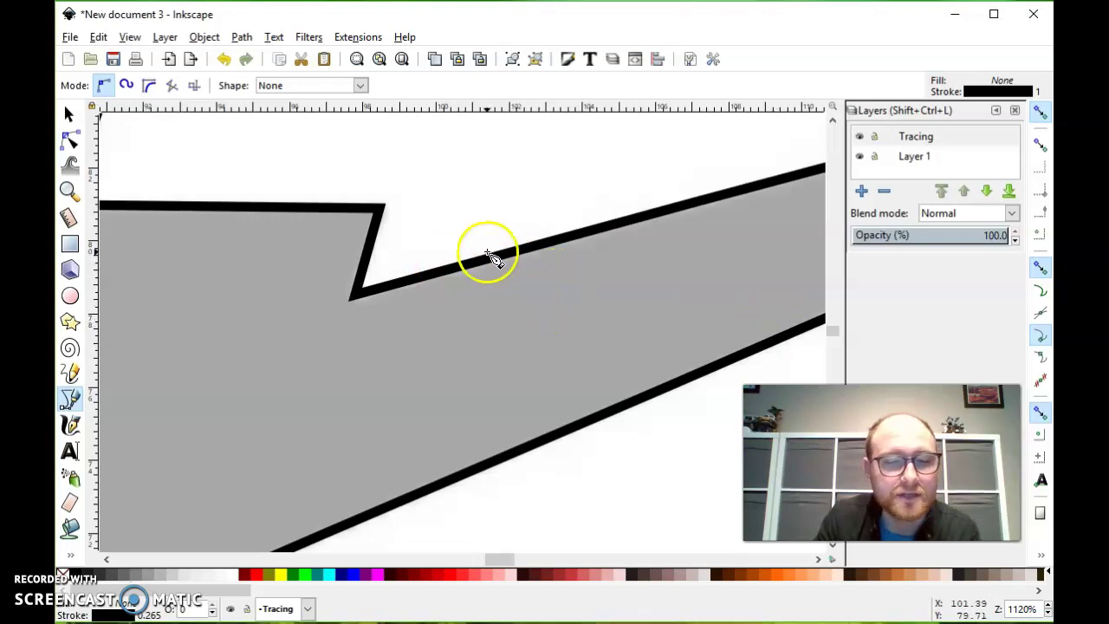
pyautogui.moveTo(497, 557); pyautogui.dragTo(480, 547)
pyautogui.scroll(-3, 348, 313)
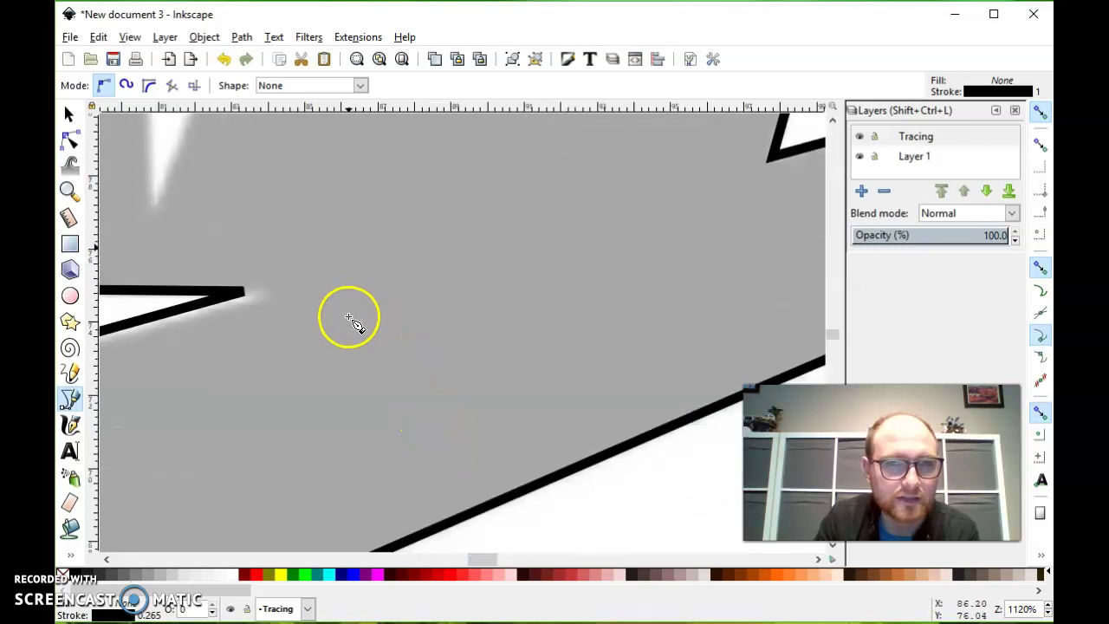
pyautogui.scroll(2, 354, 319)
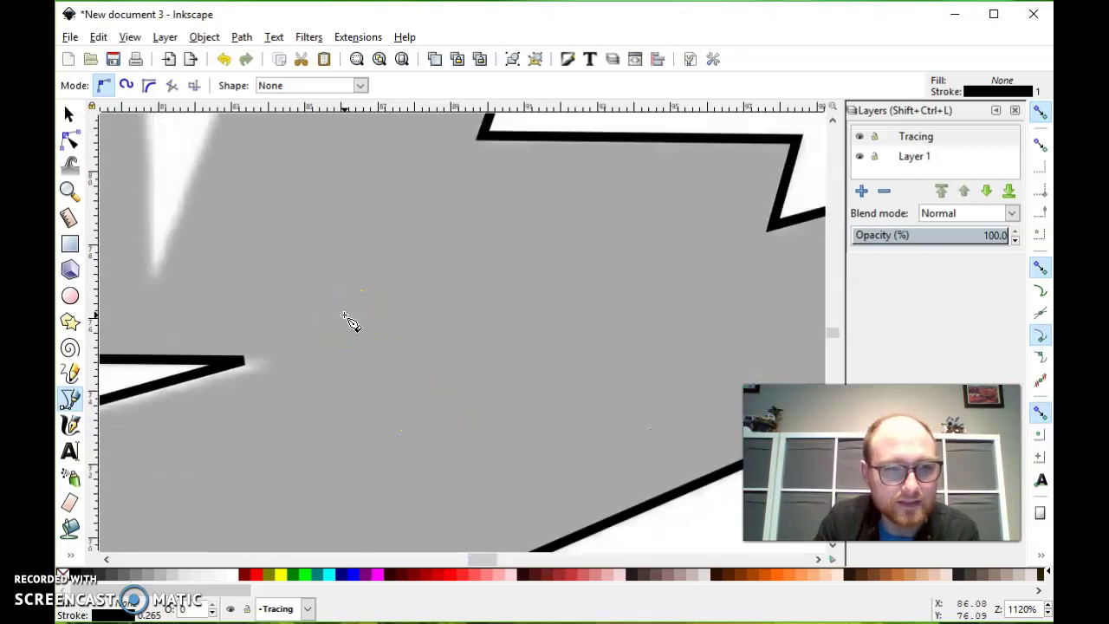
# Outline the narrow white gap between K and E with three Bezier nodes, closing at the first.
pyautogui.scroll(-6, 349, 321)
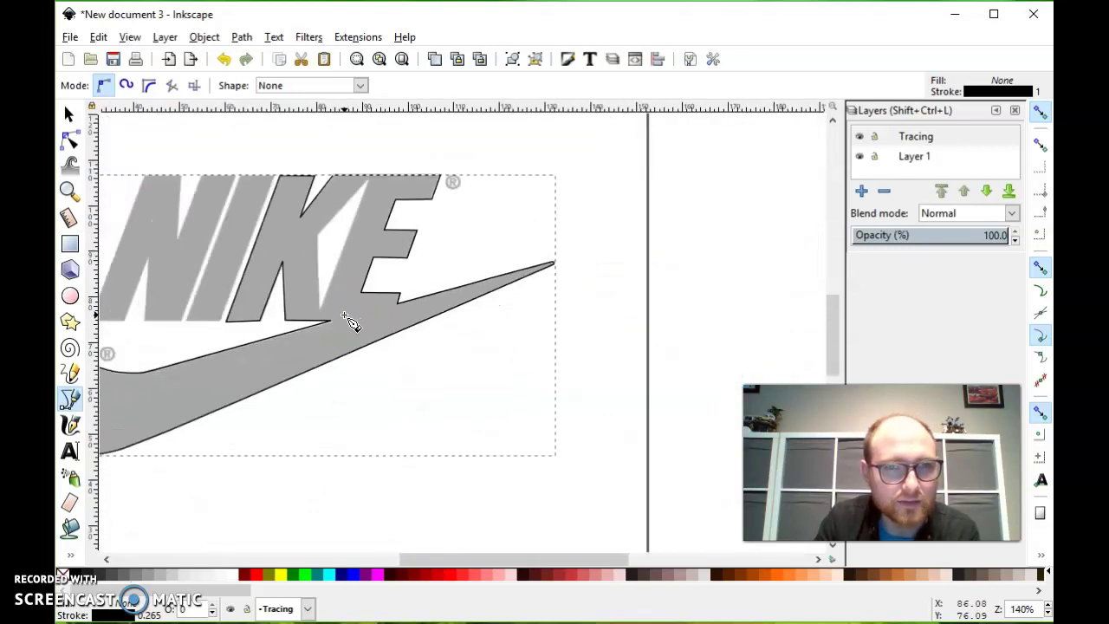
pyautogui.moveTo(514, 558); pyautogui.dragTo(466, 541)
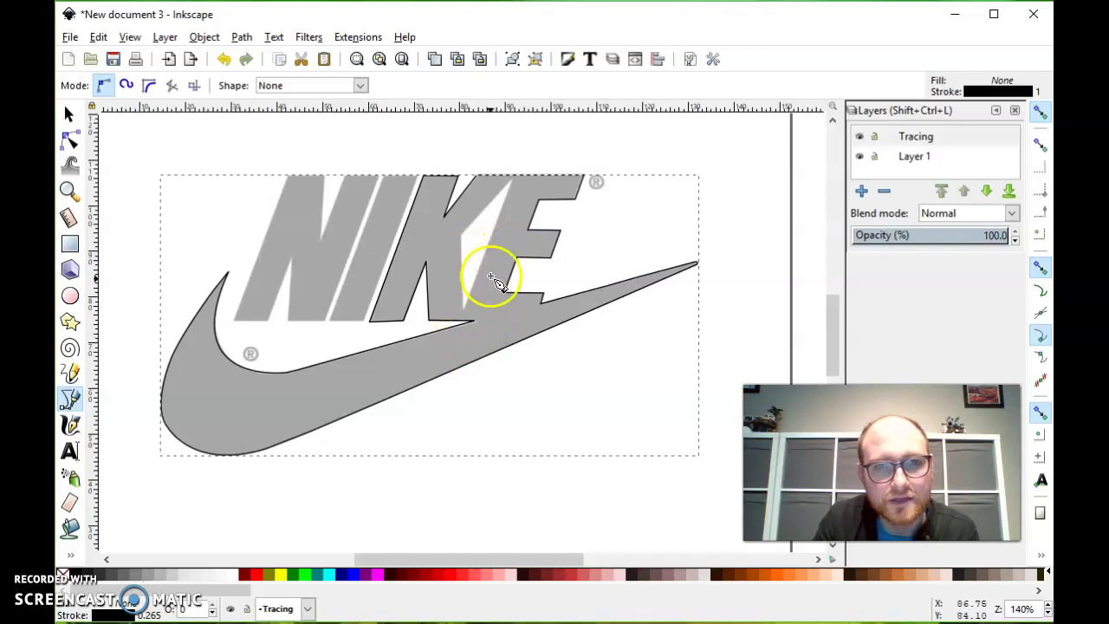
pyautogui.scroll(3, 503, 235)
pyautogui.scroll(-1, 499, 286)
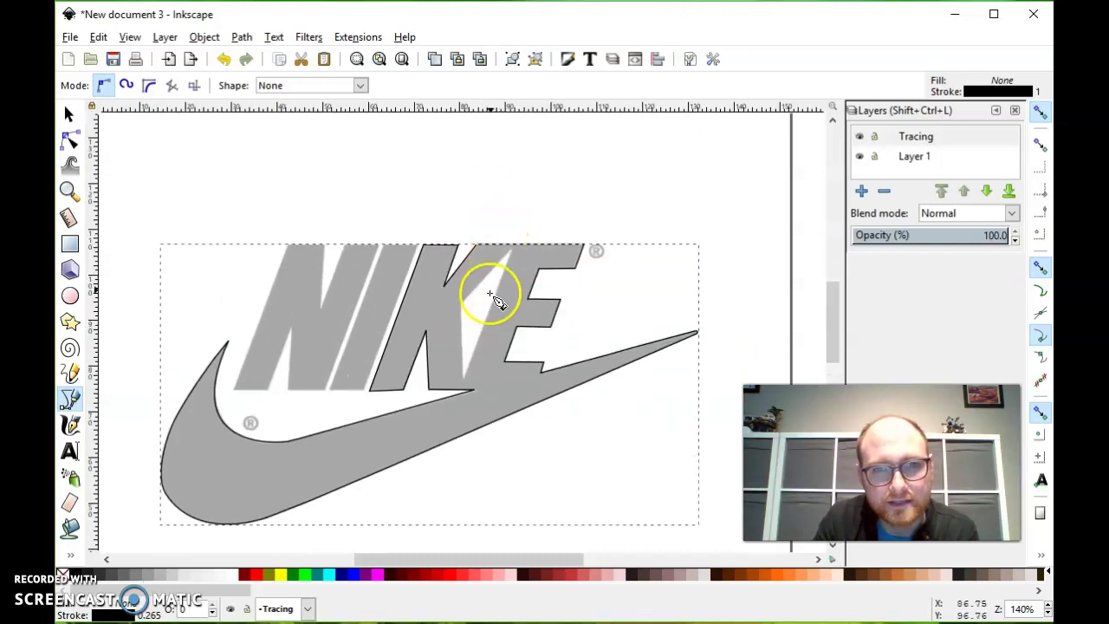
pyautogui.scroll(4, 498, 343)
pyautogui.scroll(2, 433, 320)
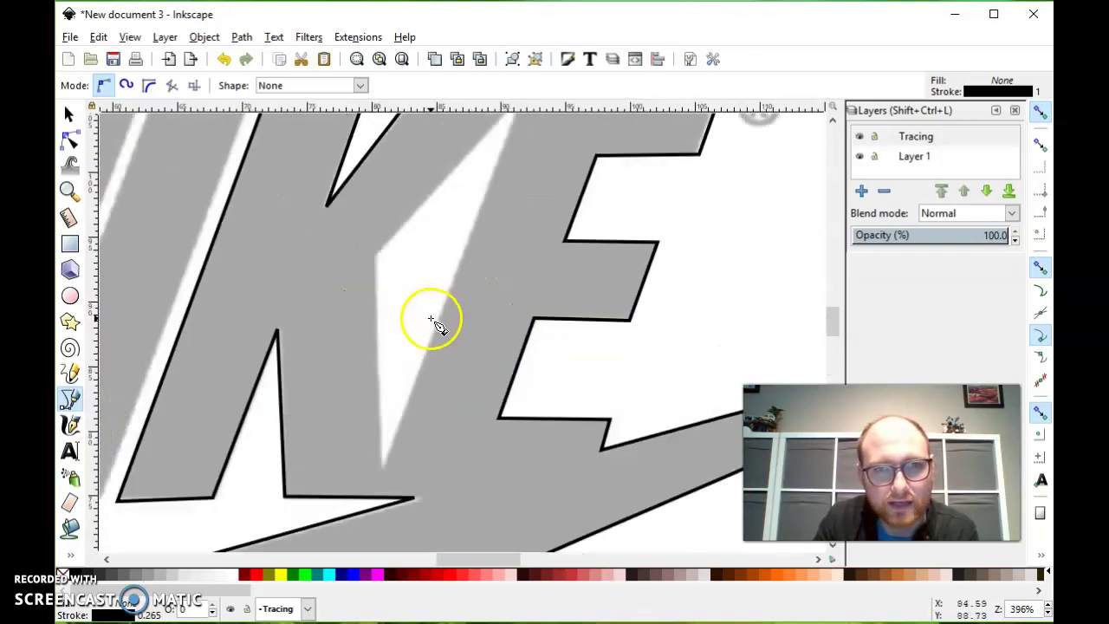
pyautogui.scroll(2, 433, 320)
pyautogui.click(375, 325)
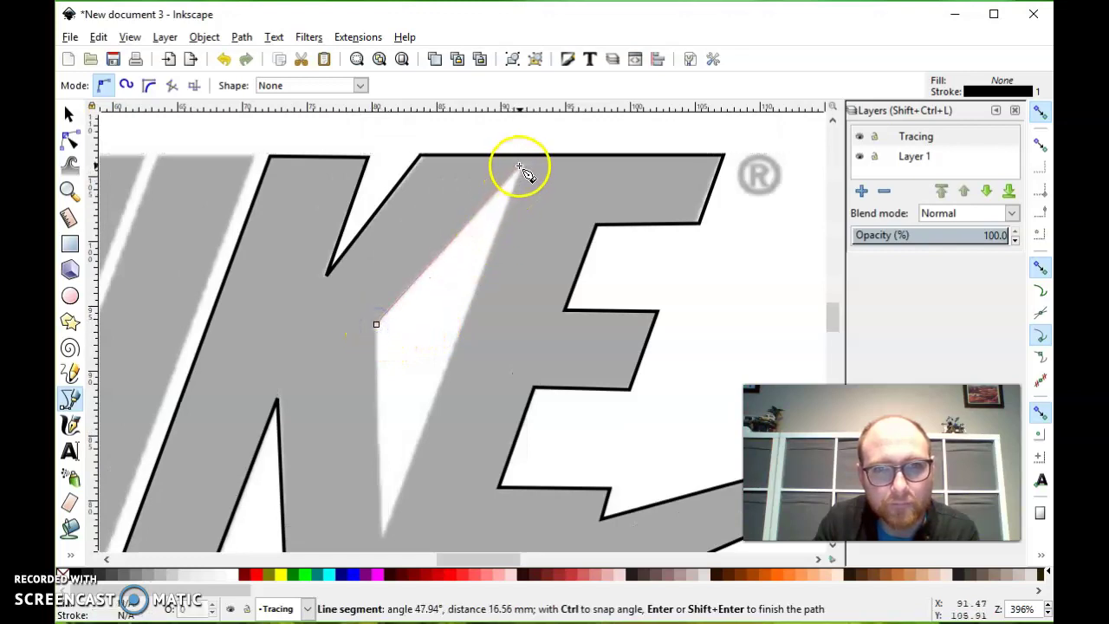
pyautogui.click(520, 167)
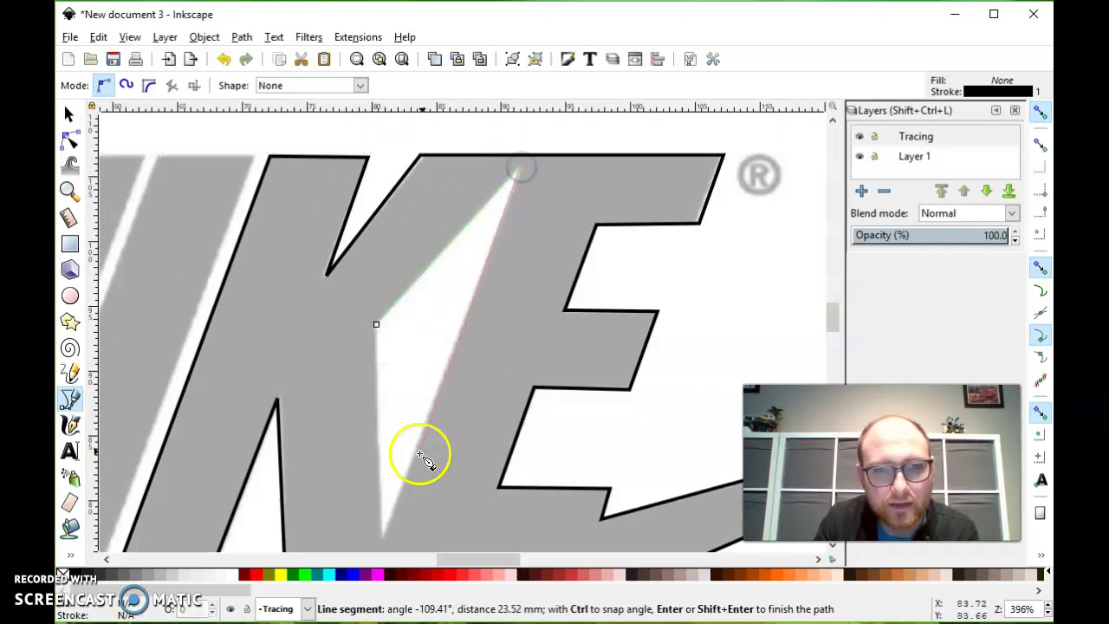
pyautogui.click(383, 534)
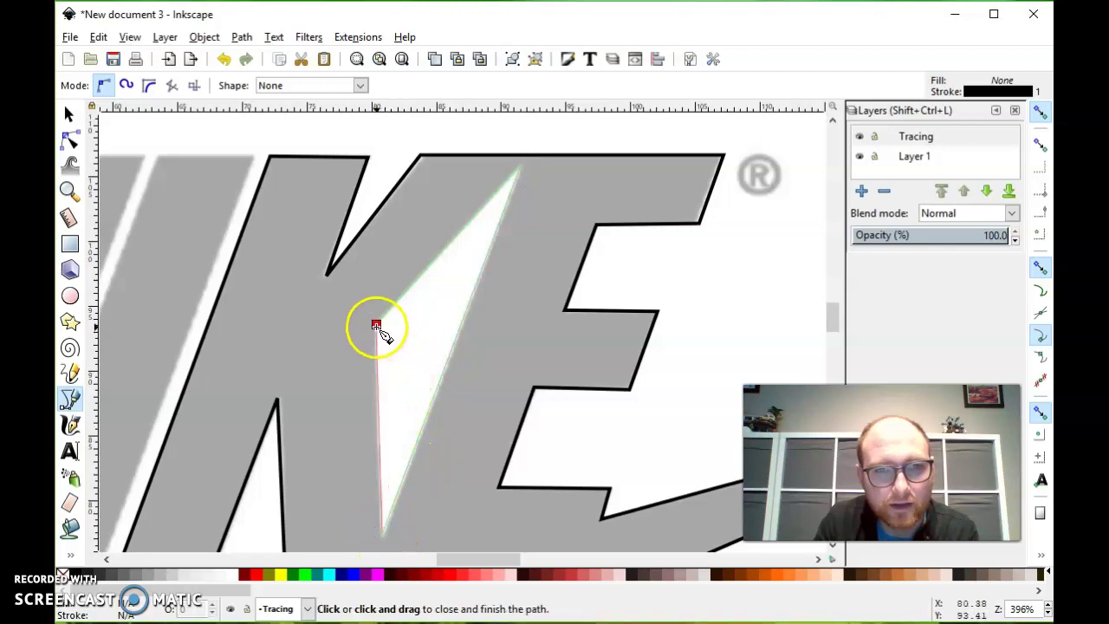
pyautogui.click(376, 325)
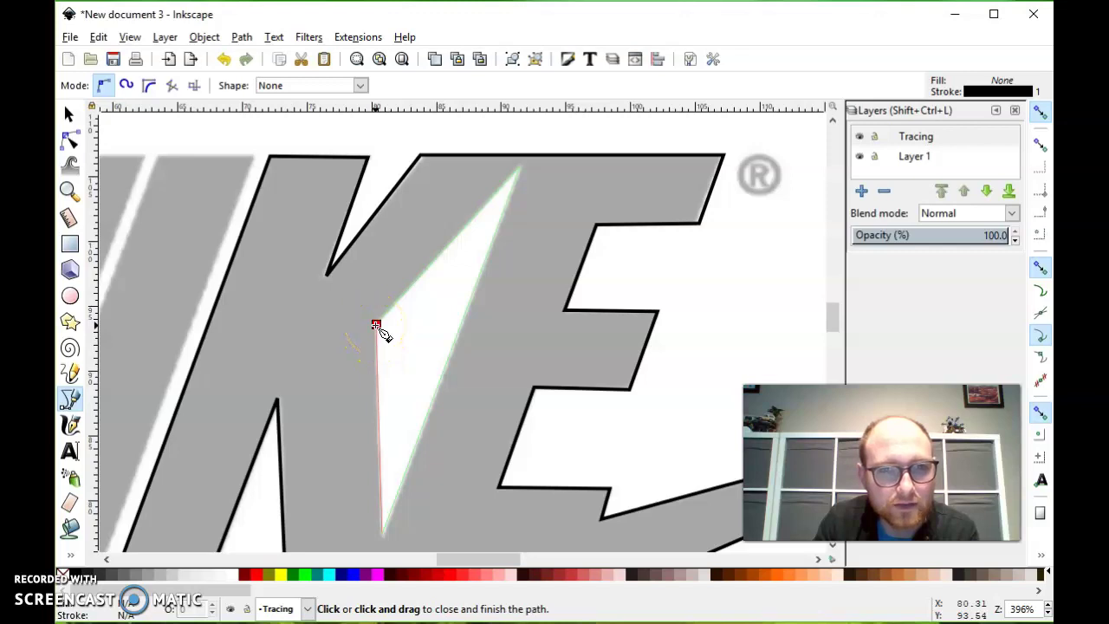
pyautogui.click(376, 325)
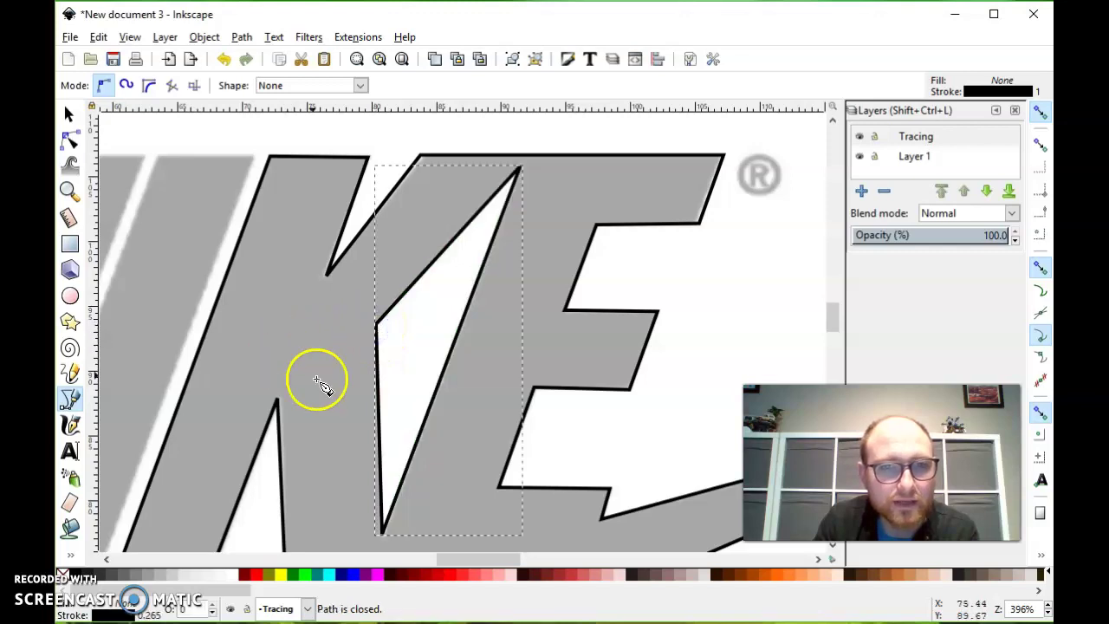
pyautogui.moveTo(483, 556); pyautogui.dragTo(438, 546)
# Trace the I's top and bottom corners, close its outline, and start a new path at the N's top edge.
pyautogui.scroll(2, 415, 280)
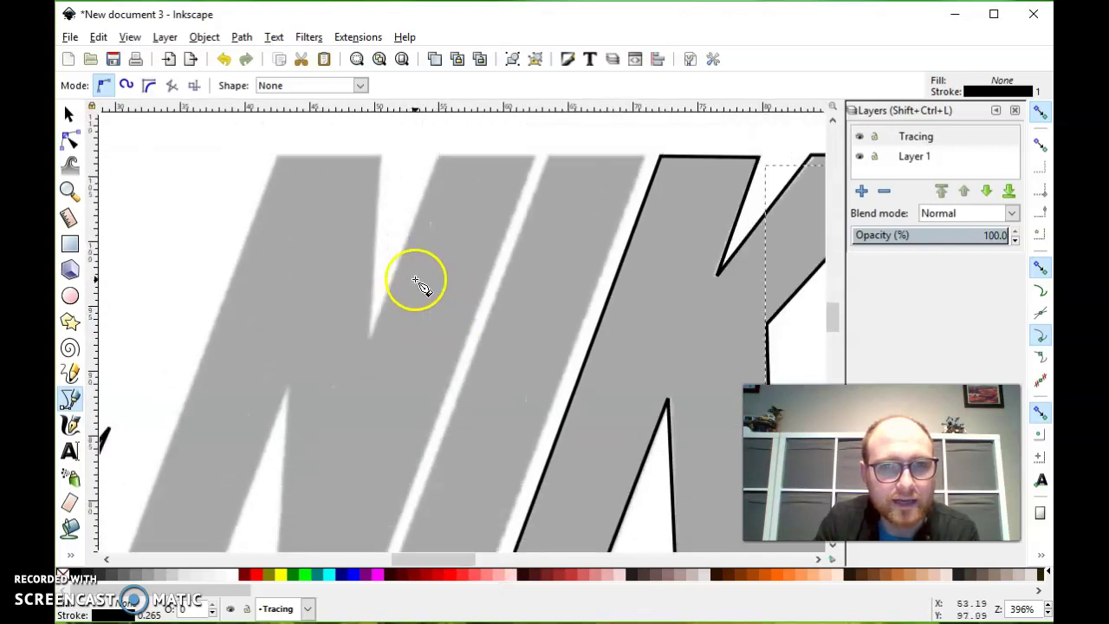
pyautogui.click(547, 157)
pyautogui.click(643, 157)
pyautogui.scroll(-6, 564, 358)
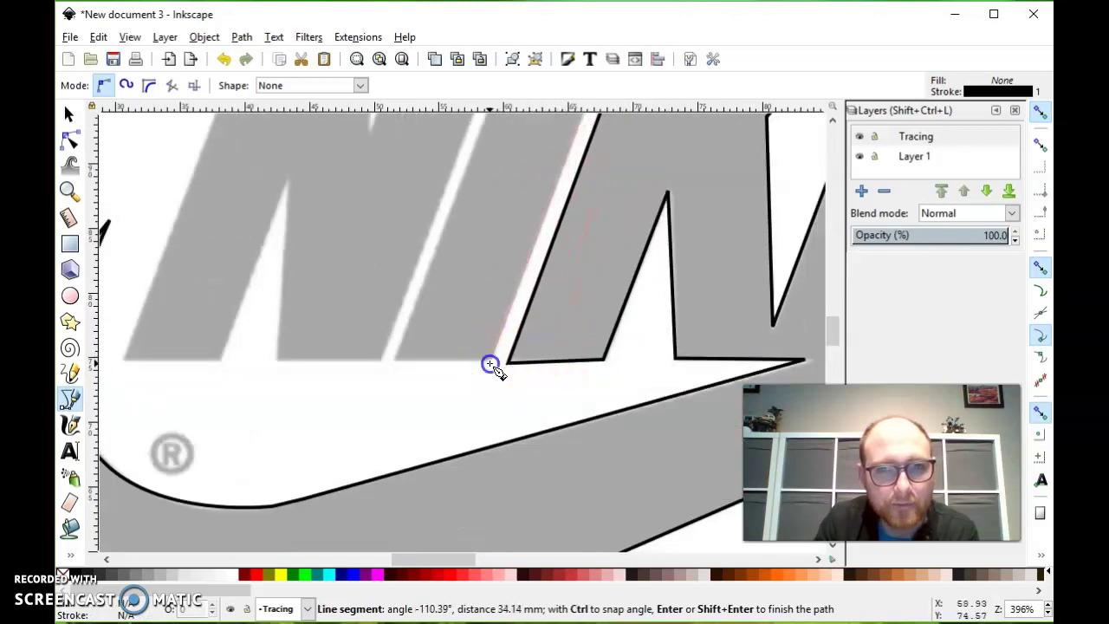
pyautogui.click(490, 363)
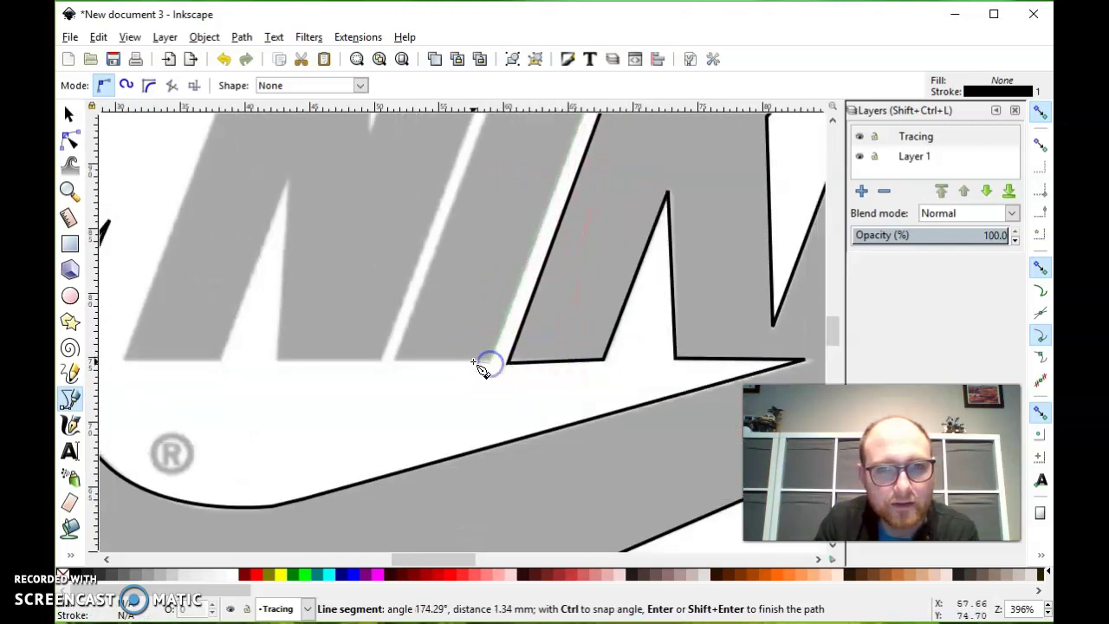
pyautogui.click(395, 360)
pyautogui.scroll(5, 476, 208)
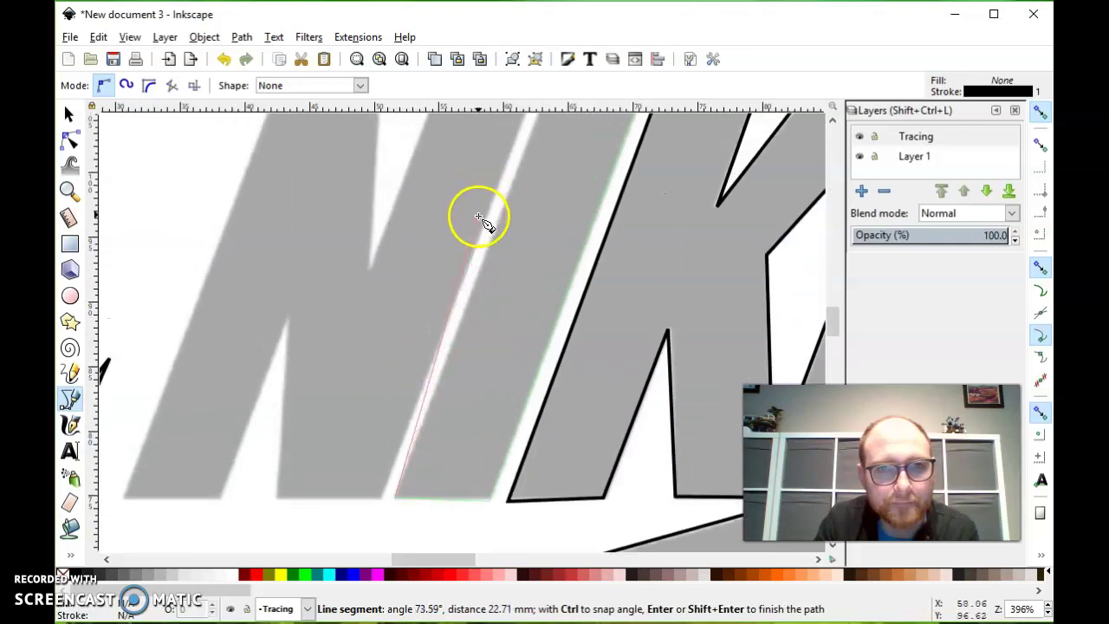
pyautogui.click(547, 123)
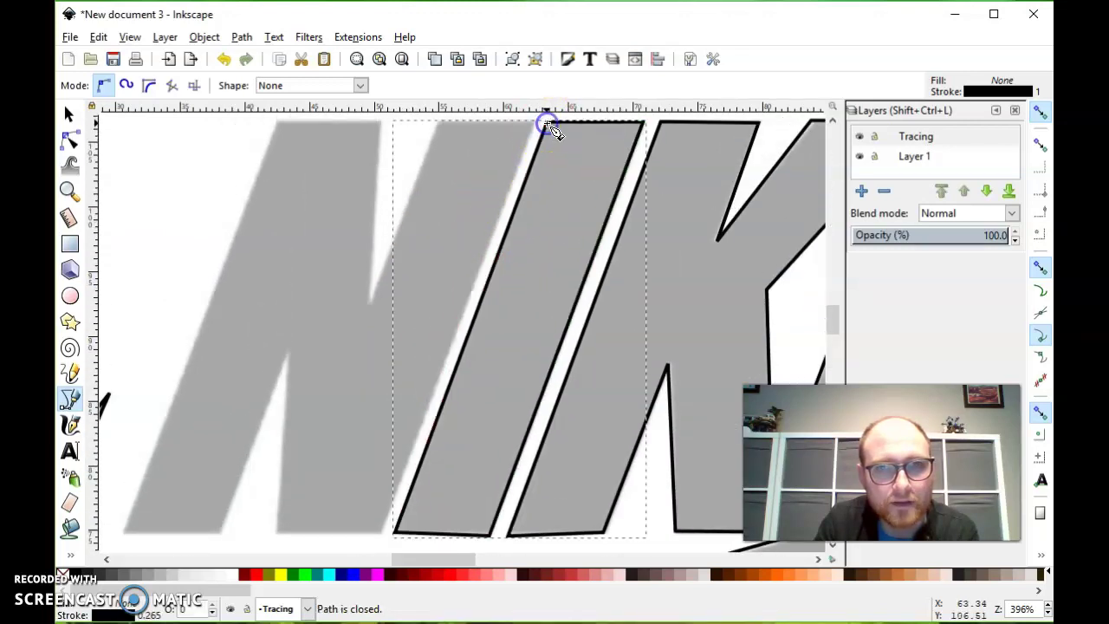
pyautogui.click(438, 122)
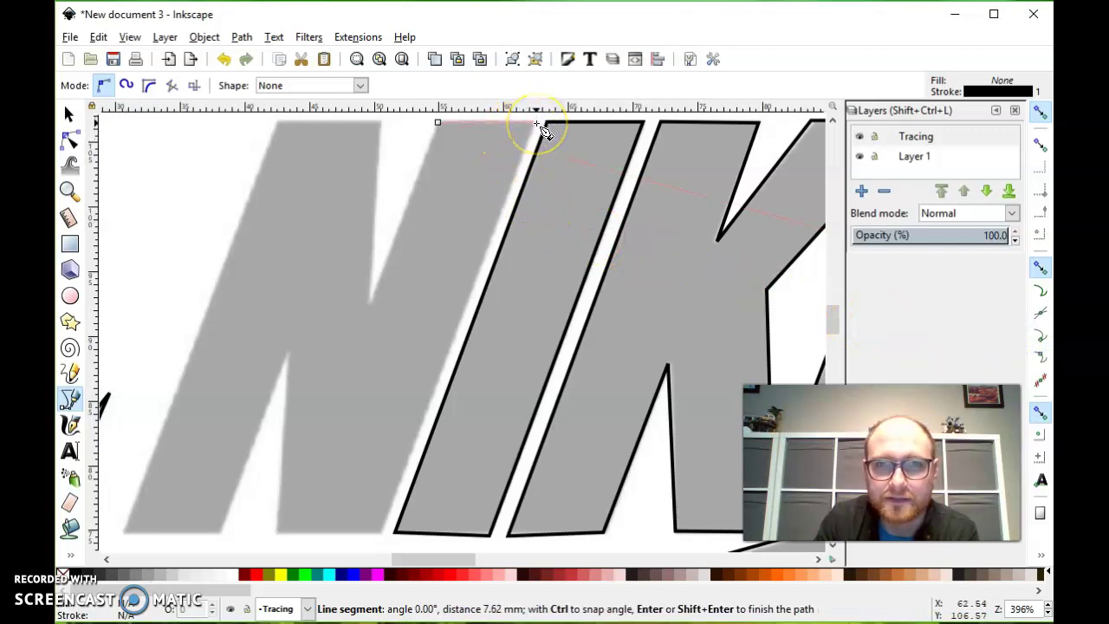
# Place Bezier nodes on each N corner and inner notch, closing the path at its start node.
pyautogui.click(537, 124)
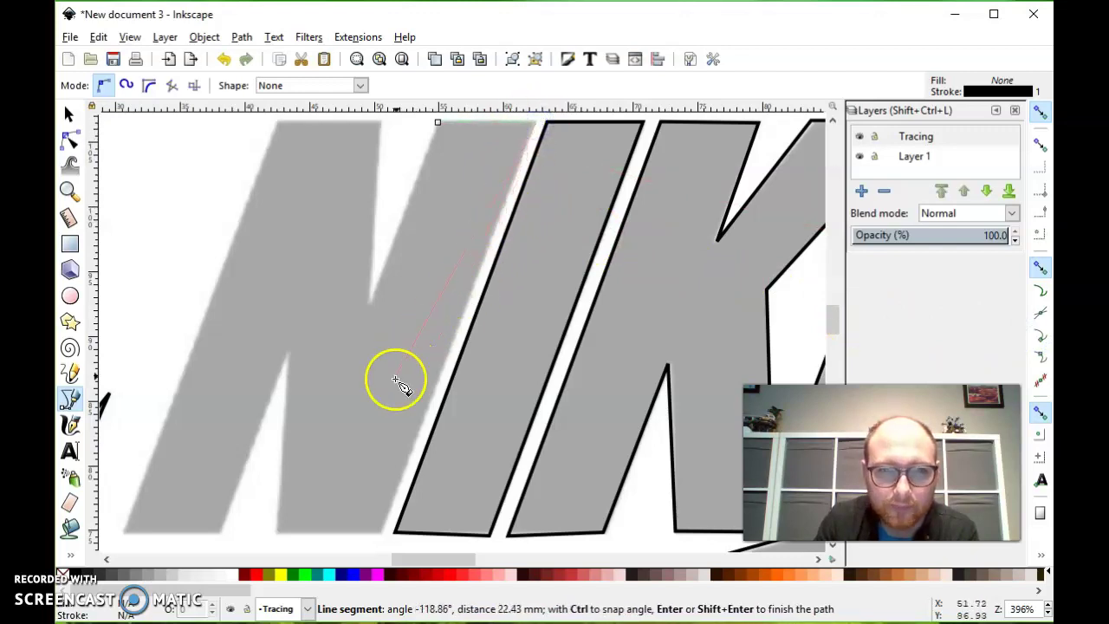
pyautogui.click(381, 531)
pyautogui.click(278, 532)
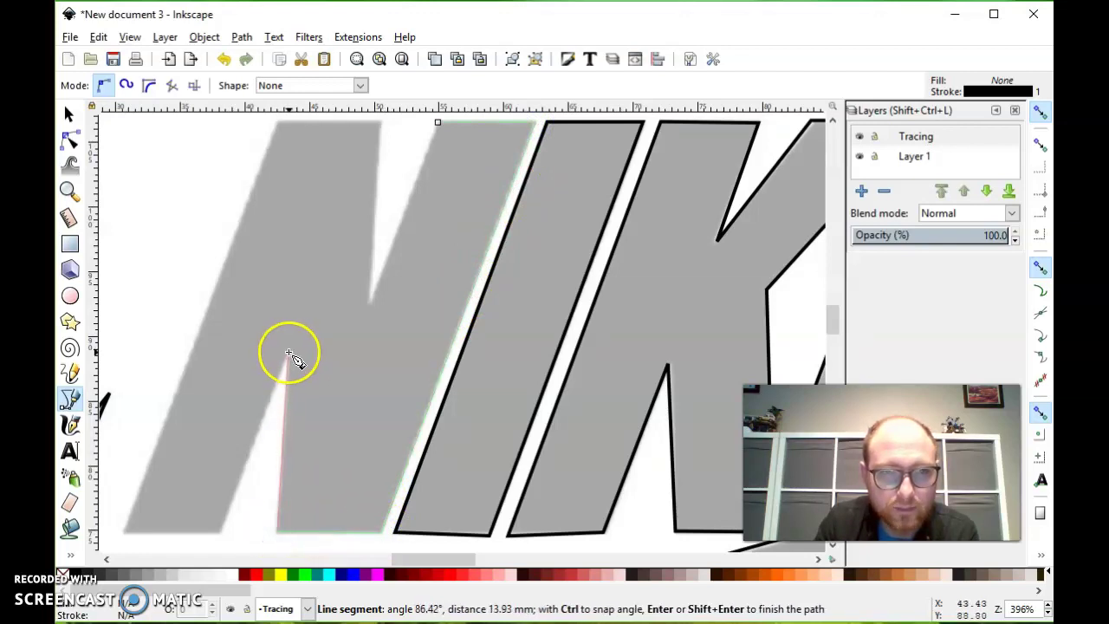
pyautogui.click(289, 354)
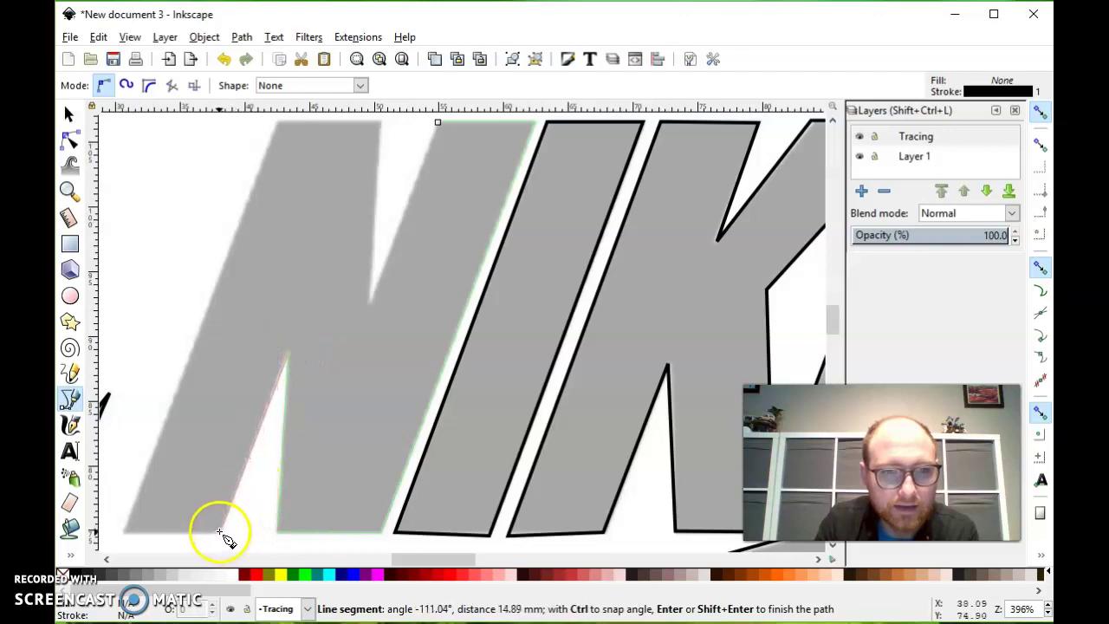
pyautogui.click(220, 533)
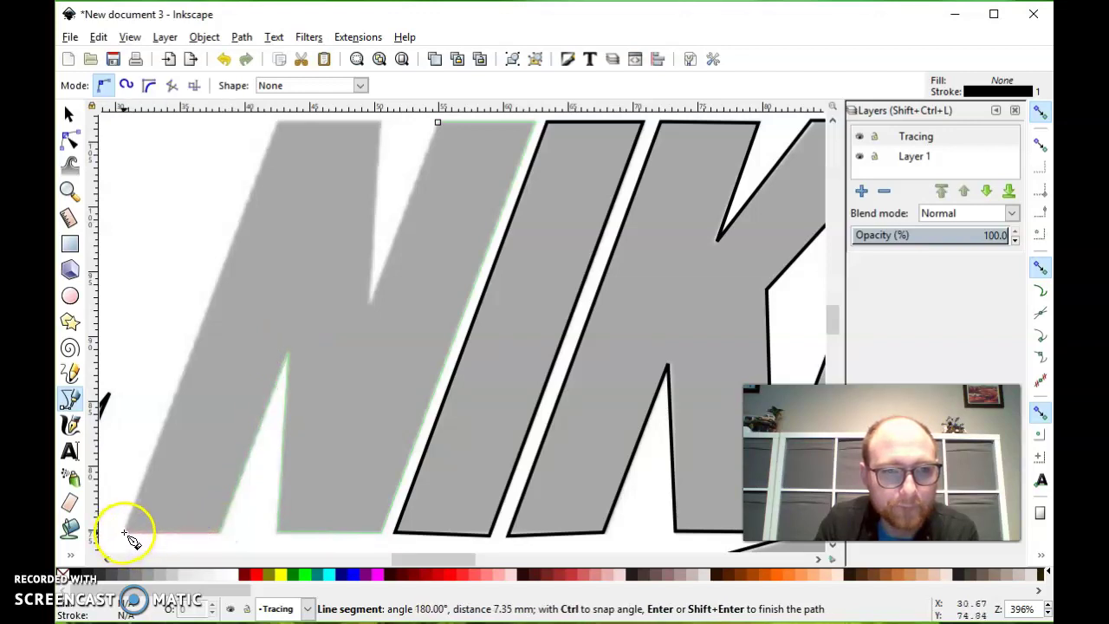
pyautogui.click(124, 532)
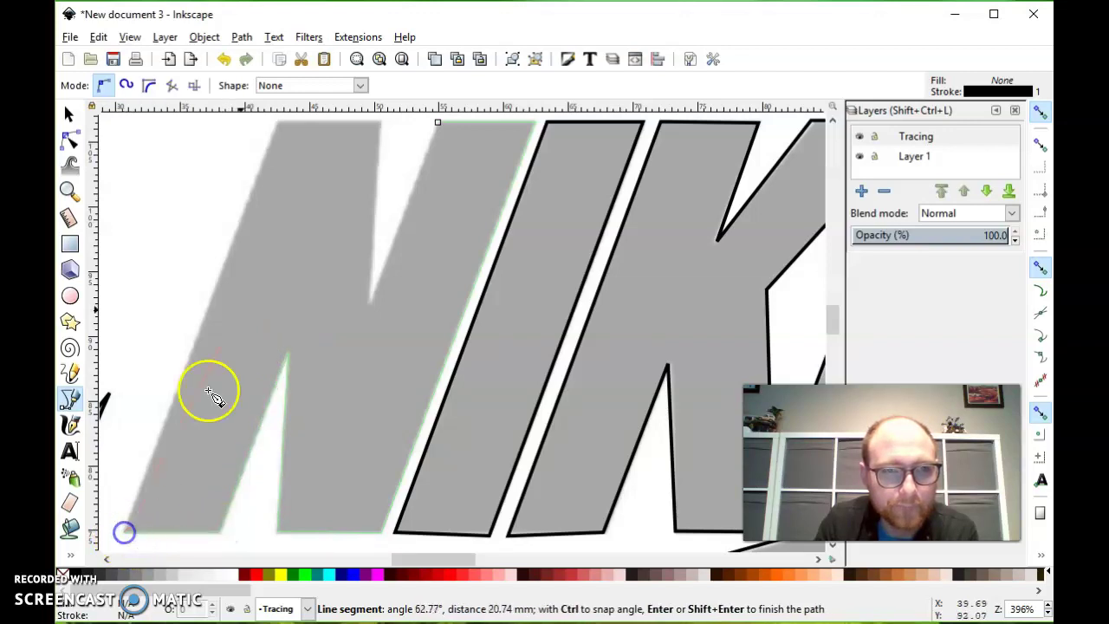
pyautogui.click(279, 122)
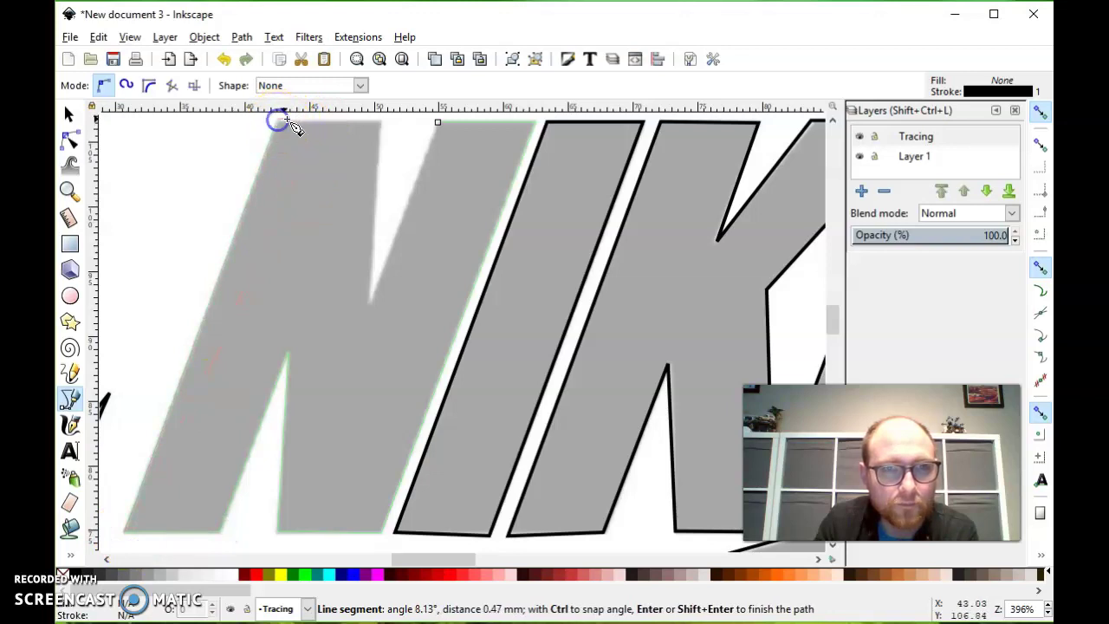
pyautogui.click(381, 122)
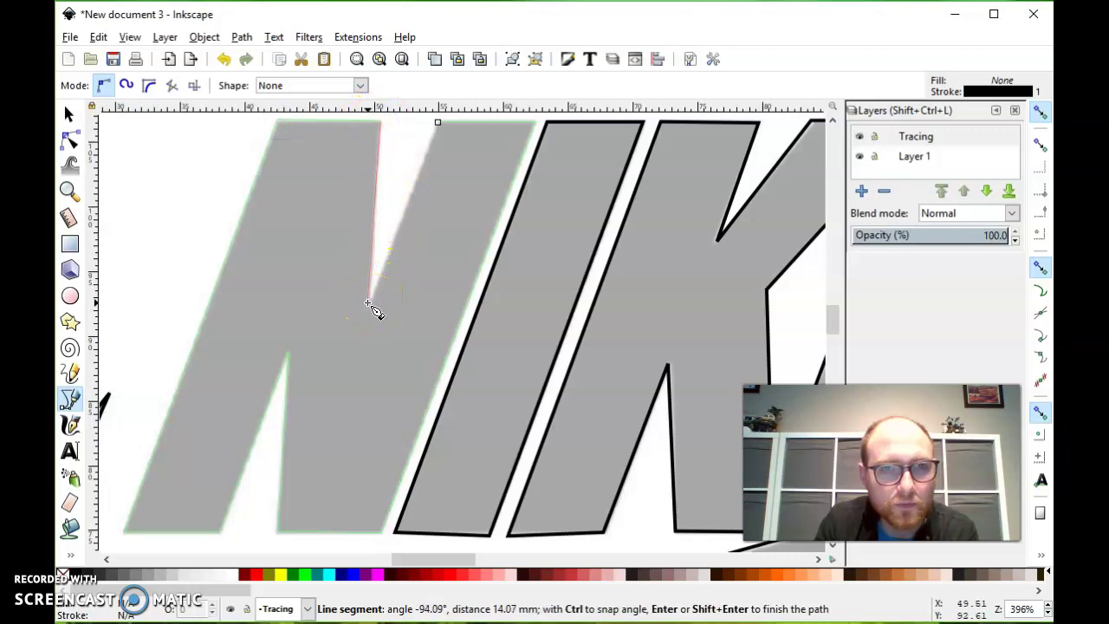
pyautogui.click(369, 303)
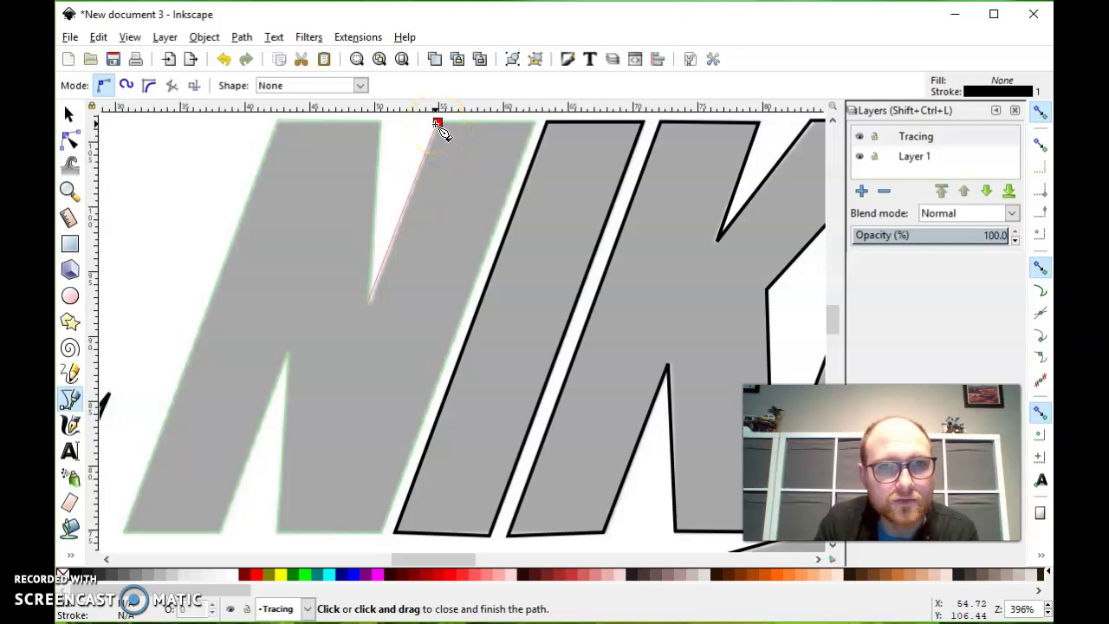
pyautogui.click(440, 124)
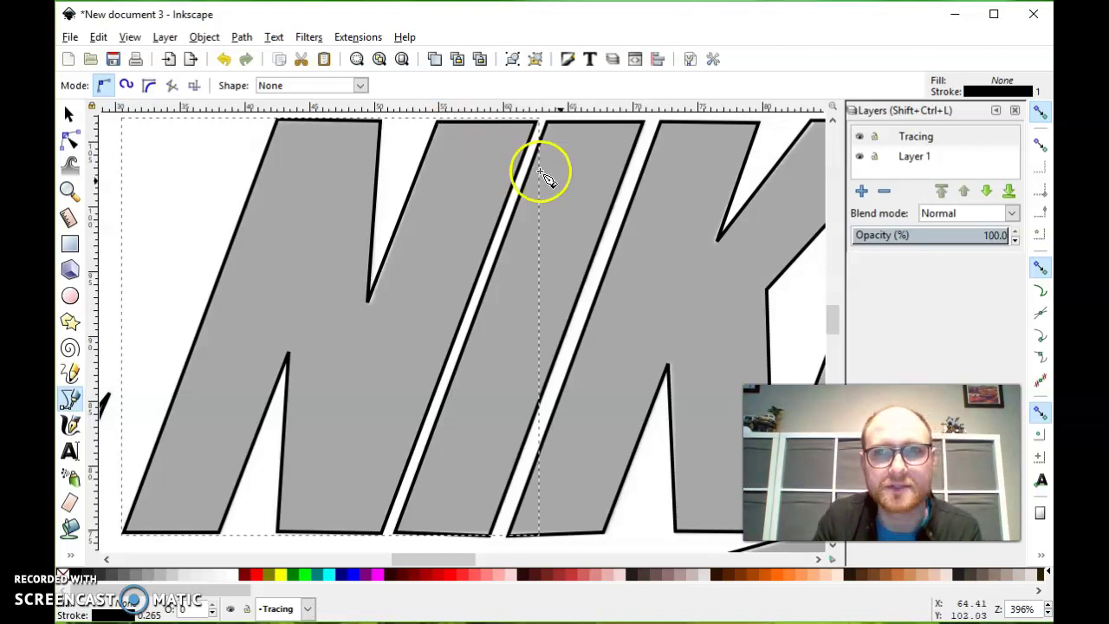
# Scroll and zoom out to 198% so the full NIKE lettering and swoosh are visible.
pyautogui.moveTo(834, 320)
pyautogui.mouseDown()
pyautogui.moveTo(835, 338)
pyautogui.moveTo(835, 324)
pyautogui.mouseUp()
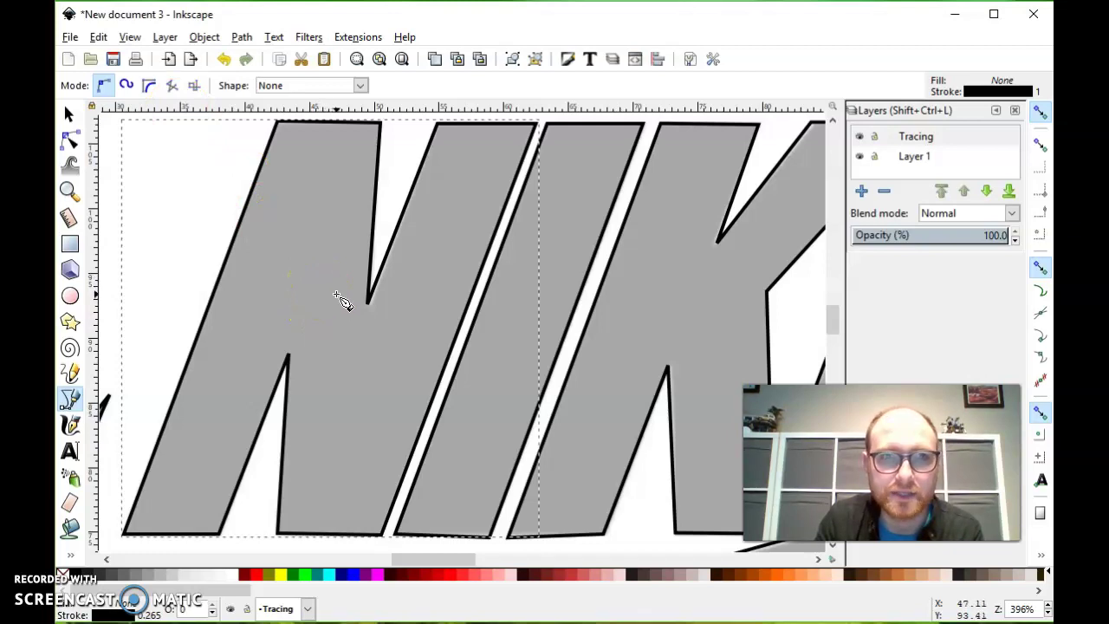
pyautogui.keyDown('ctrl'); pyautogui.scroll(-2, 342, 299); pyautogui.keyUp('ctrl')
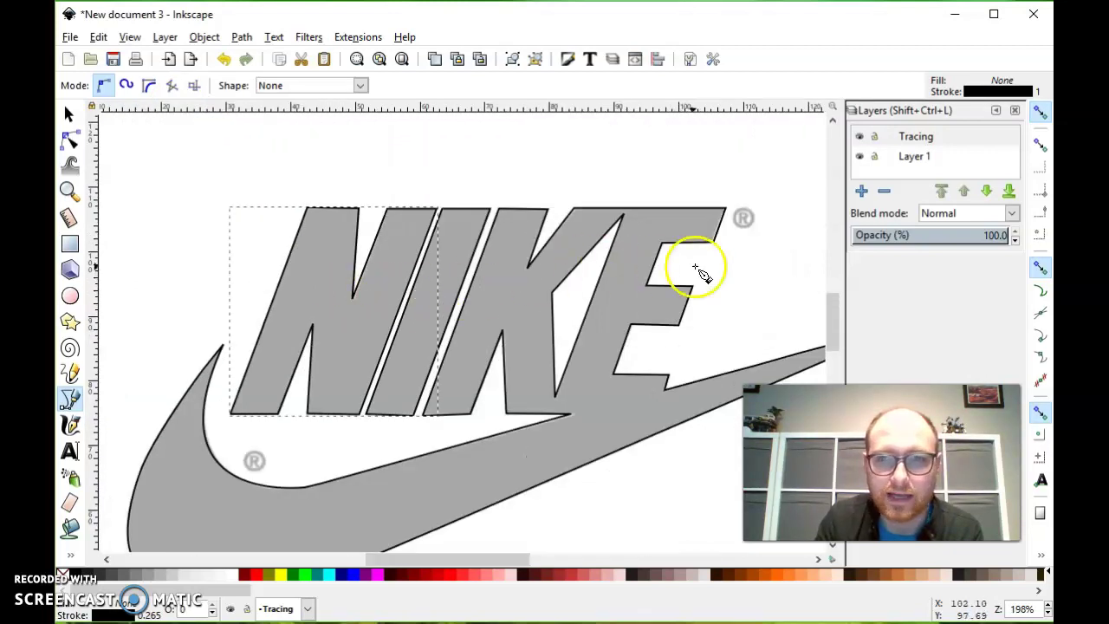
pyautogui.moveTo(830, 305); pyautogui.dragTo(842, 319)
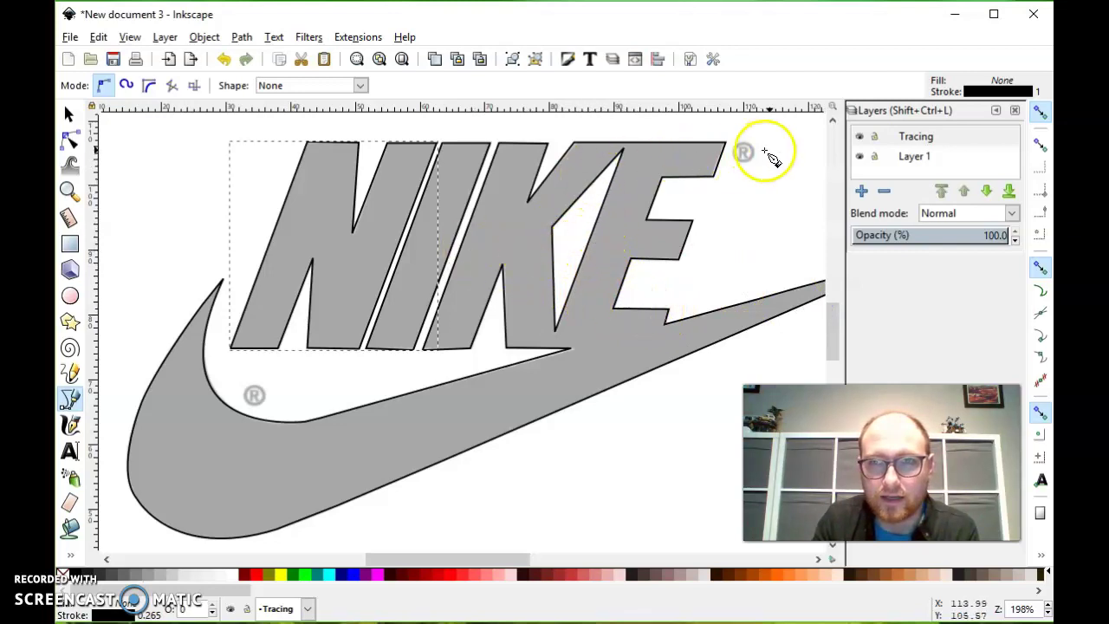
# Hide Layer 1 so the original logo image disappears behind the traced outlines.
pyautogui.click(861, 158)
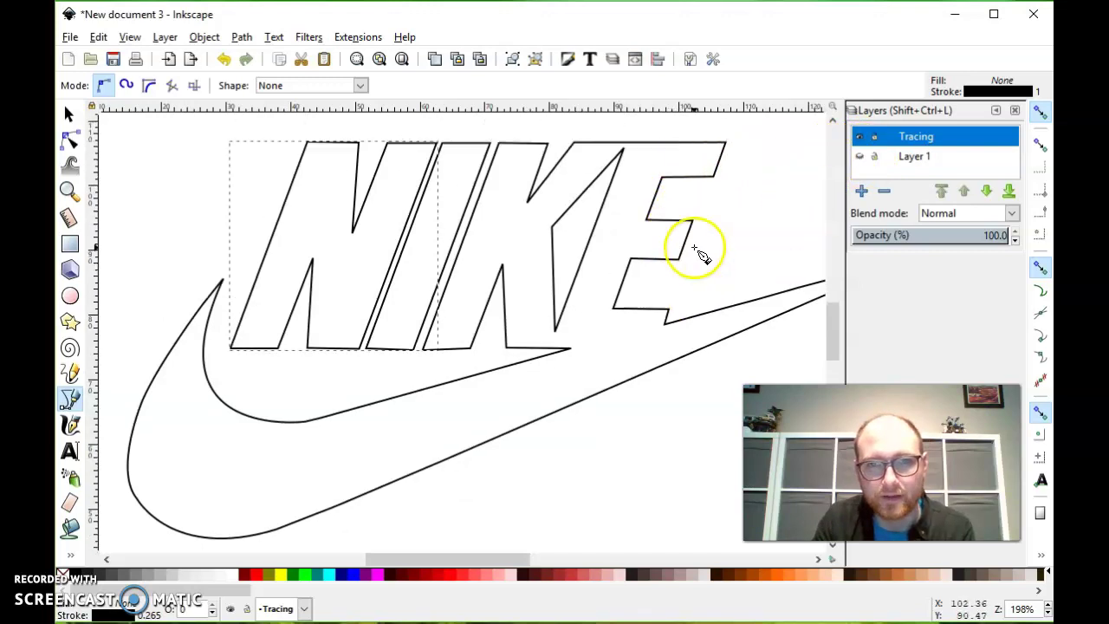
pyautogui.scroll(-2, 702, 254)
pyautogui.scroll(-1, 702, 254)
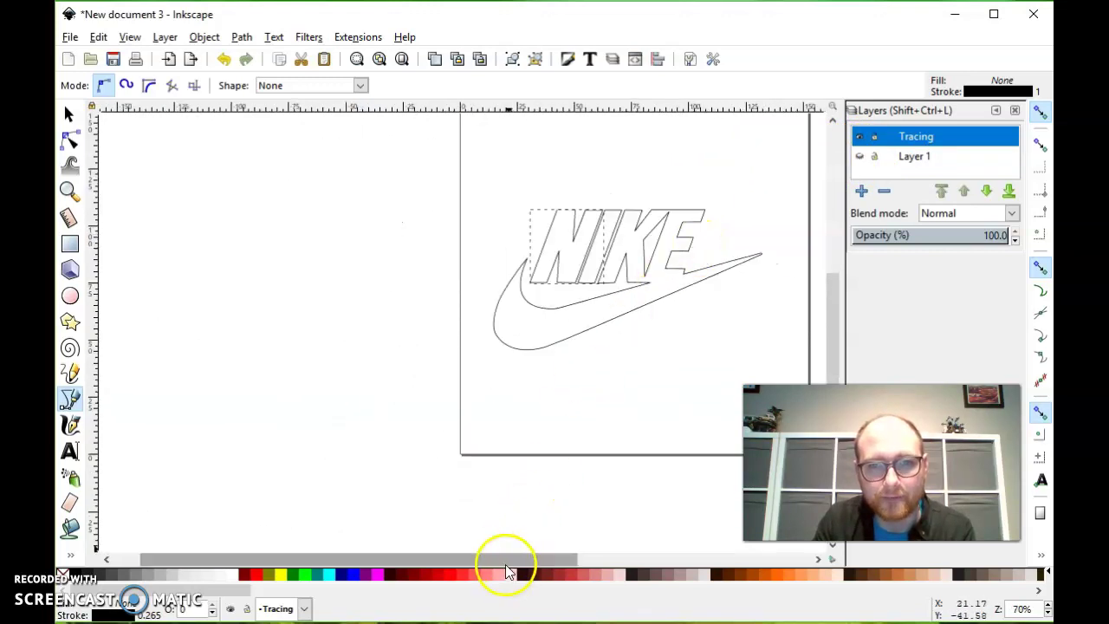
pyautogui.moveTo(508, 559); pyautogui.dragTo(586, 544)
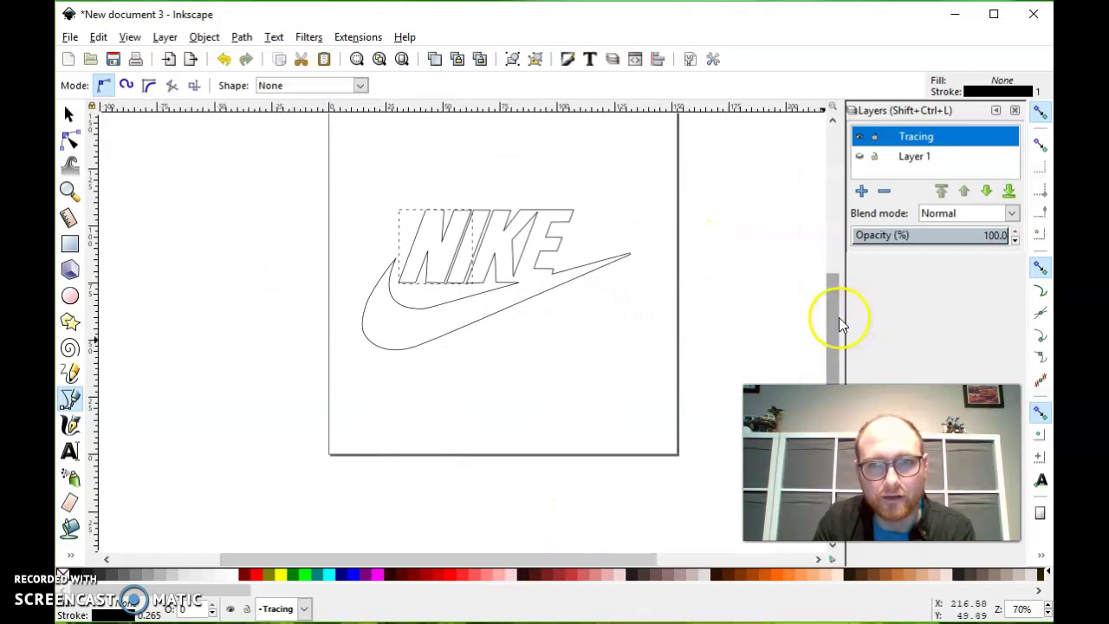
pyautogui.moveTo(838, 317); pyautogui.dragTo(838, 303)
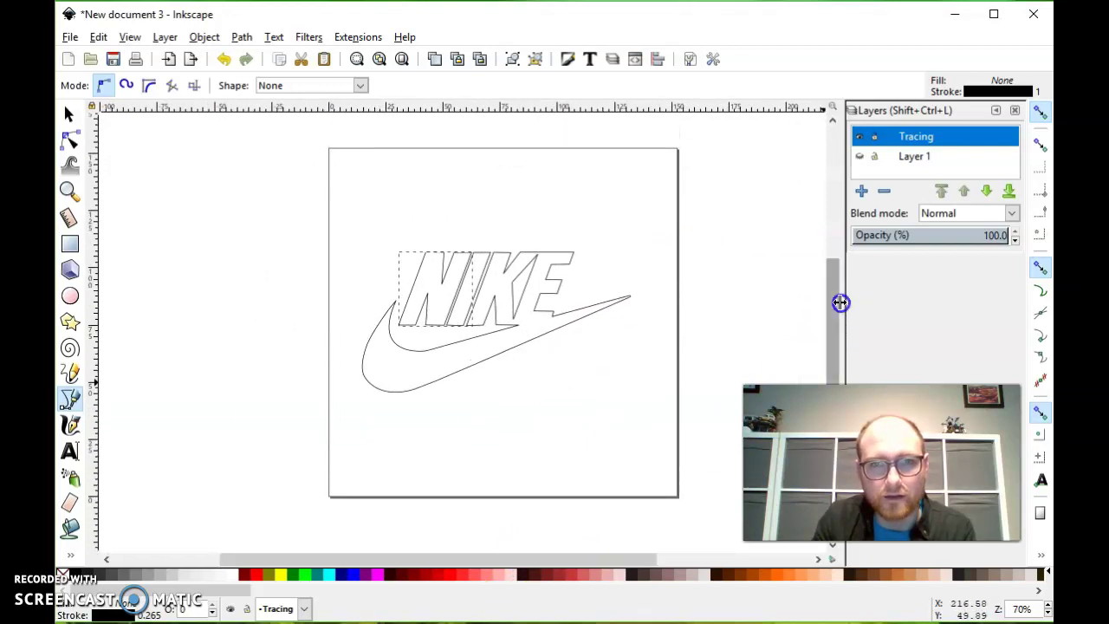
# Zoom the canvas to 140% to view the standalone black NIKE and swoosh outlines.
pyautogui.middleClick(530, 327)
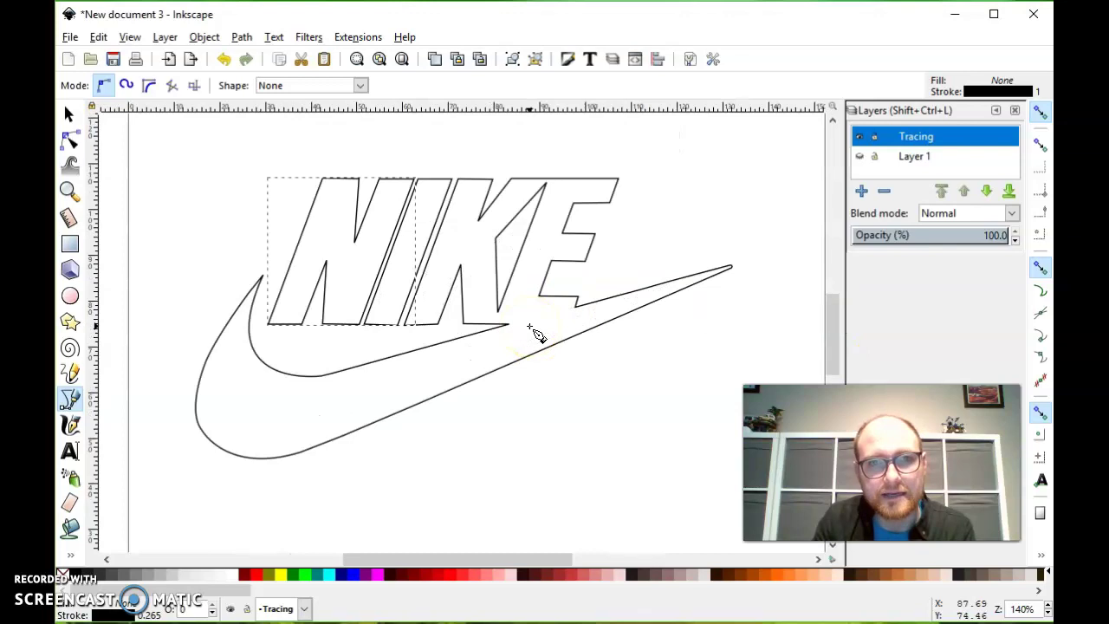
pyautogui.click(530, 293)
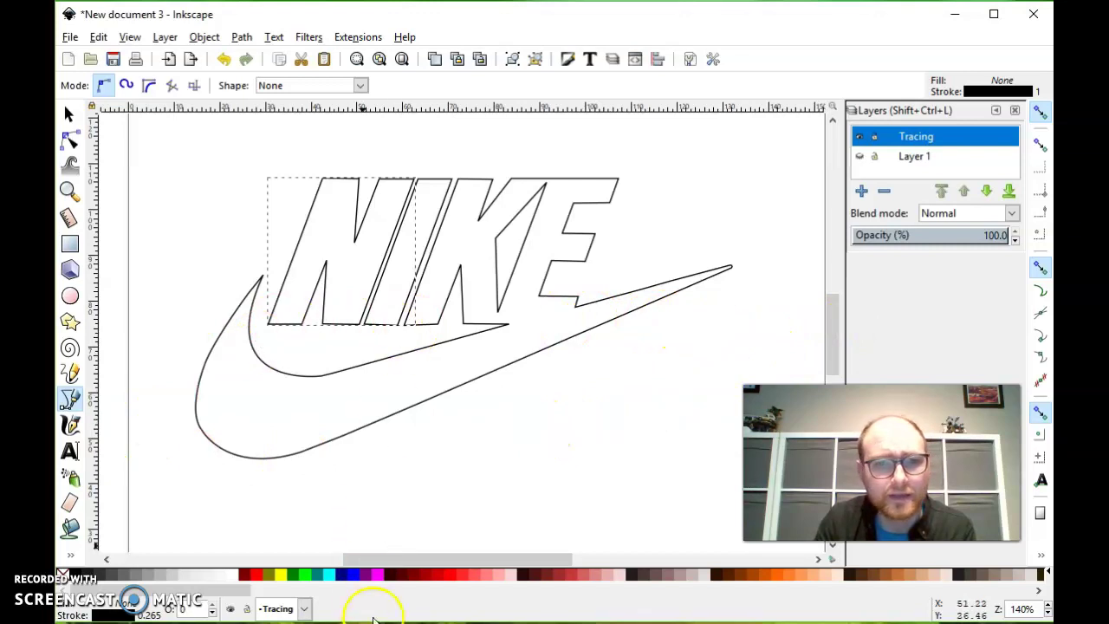
pyautogui.moveTo(396, 621)
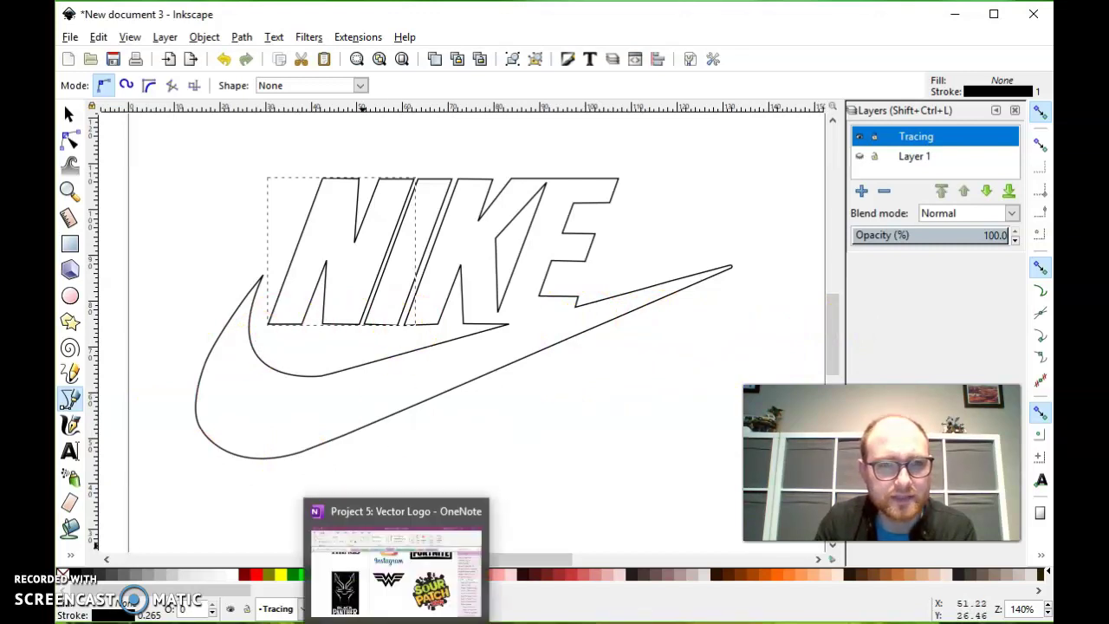
pyautogui.click(559, 454)
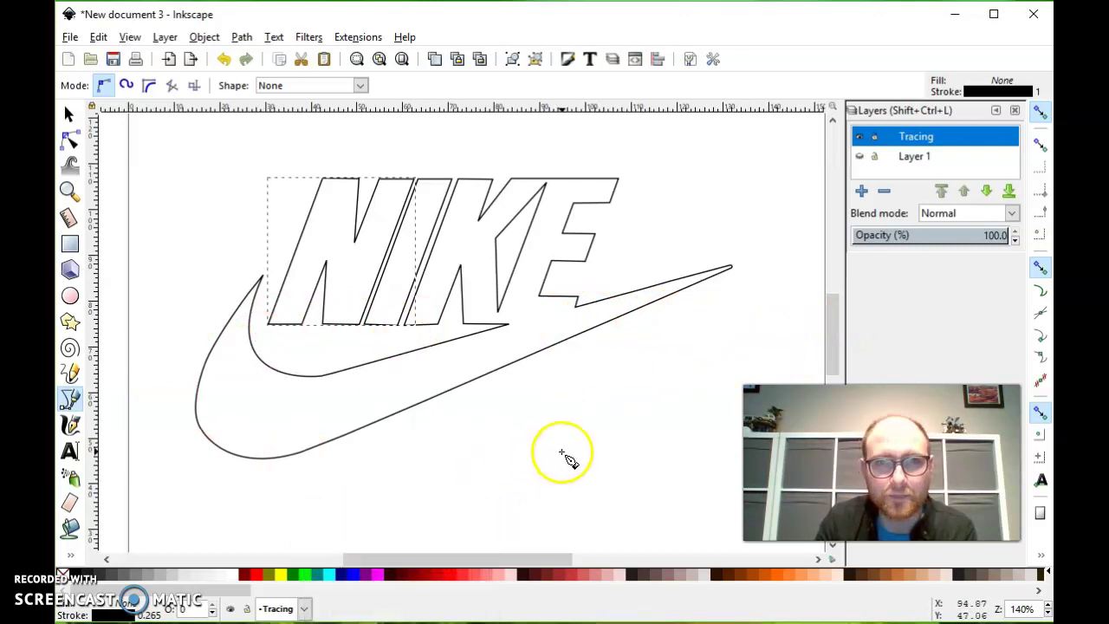